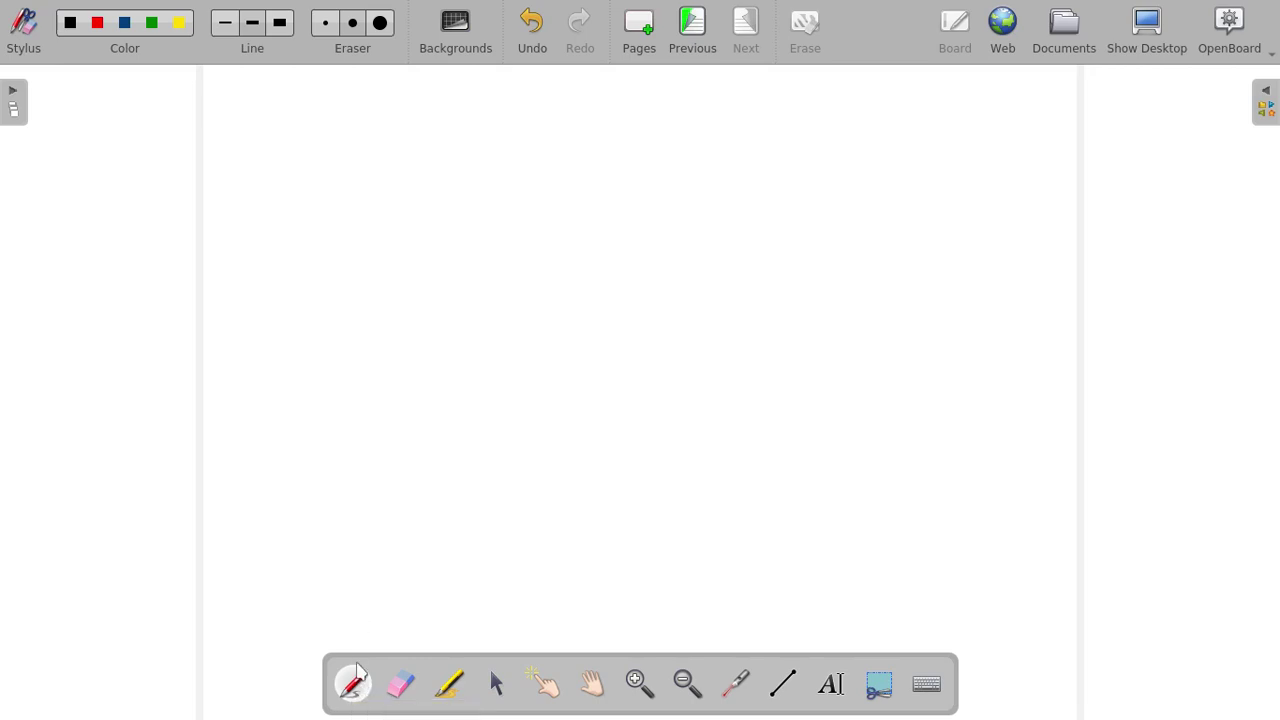
With the pen, draw a black square on the left, a red square in the middle and a blue one on the right.
click(373, 234)
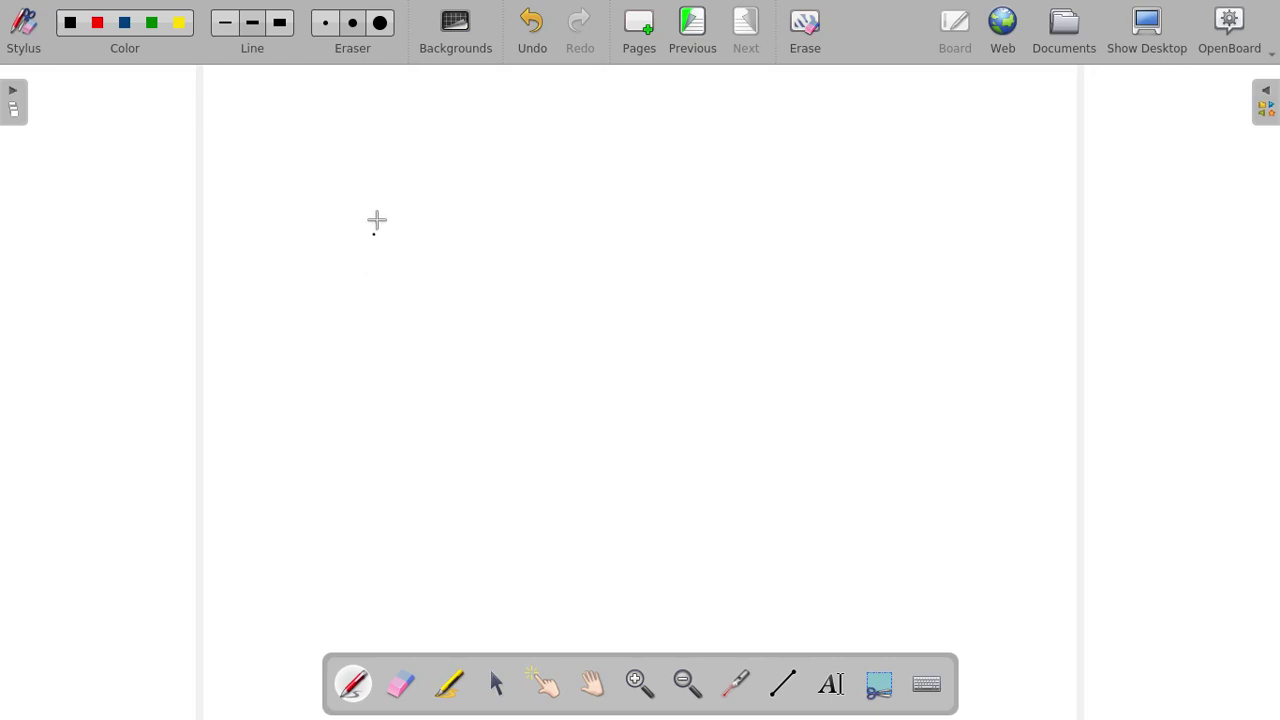
mouse_move(351, 212)
mouse_down()
mouse_move(534, 265)
mouse_move(534, 377)
mouse_move(357, 385)
mouse_move(349, 215)
mouse_up()
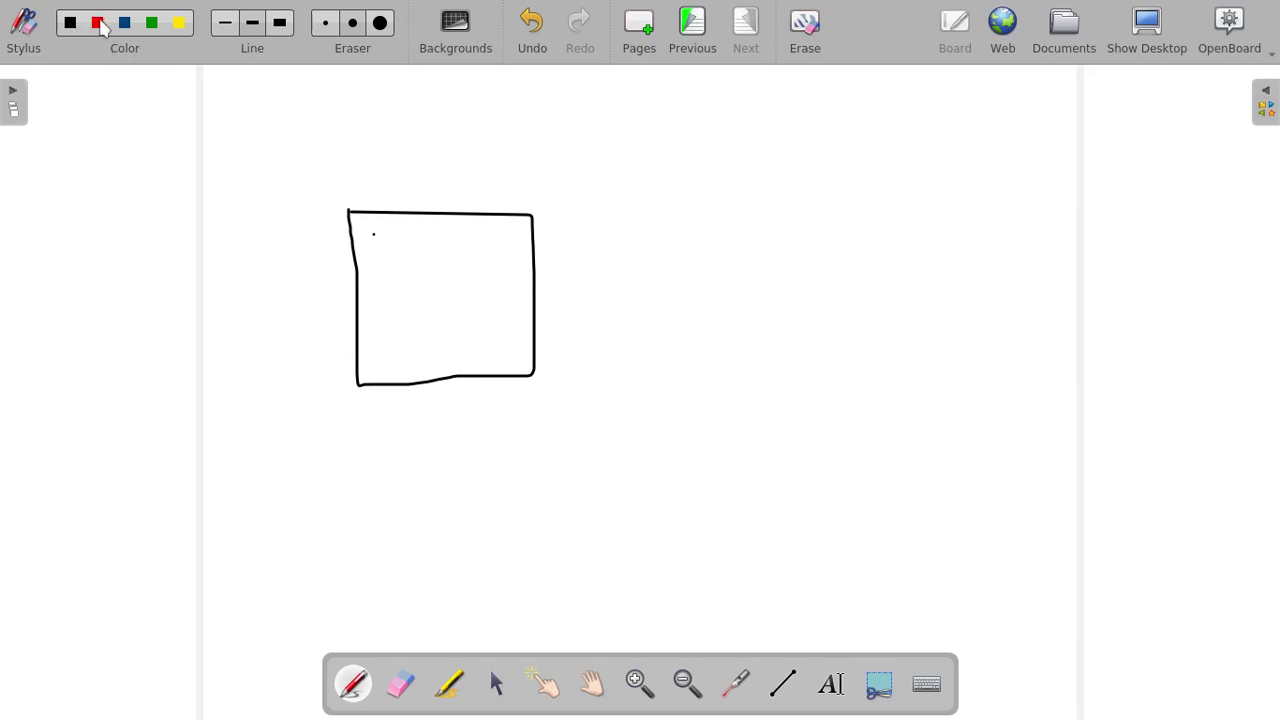
click(103, 26)
mouse_move(588, 208)
mouse_down()
mouse_move(646, 354)
mouse_move(610, 208)
mouse_up()
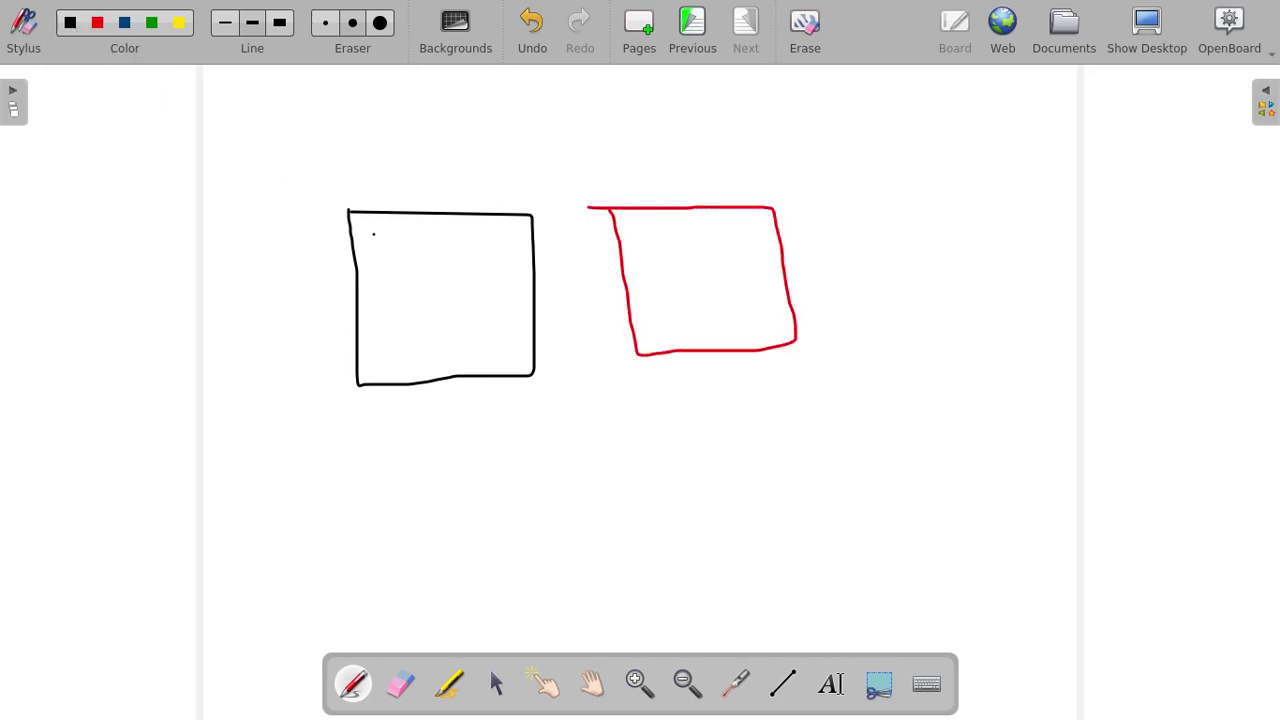
click(129, 30)
mouse_move(847, 203)
mouse_down()
mouse_move(850, 257)
mouse_move(997, 337)
mouse_move(932, 193)
mouse_move(838, 203)
mouse_up()
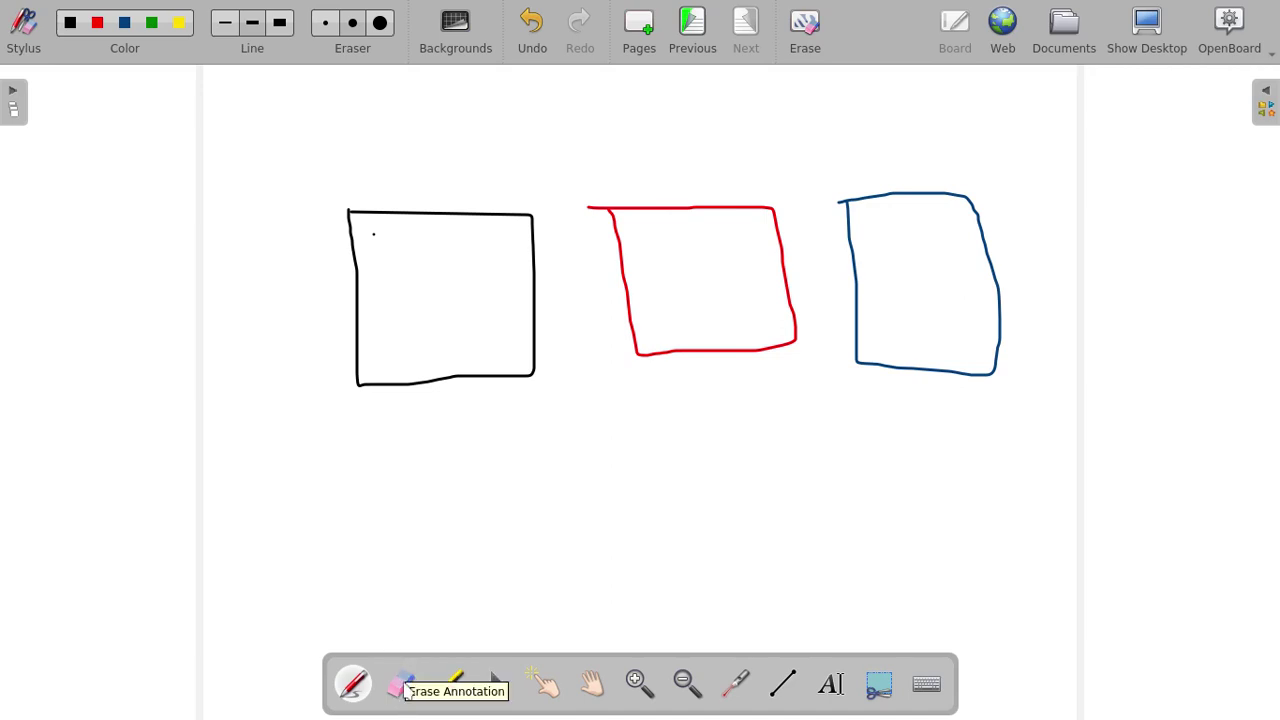
With the Eraser, wipe the black, red and blue squares off the page.
click(400, 686)
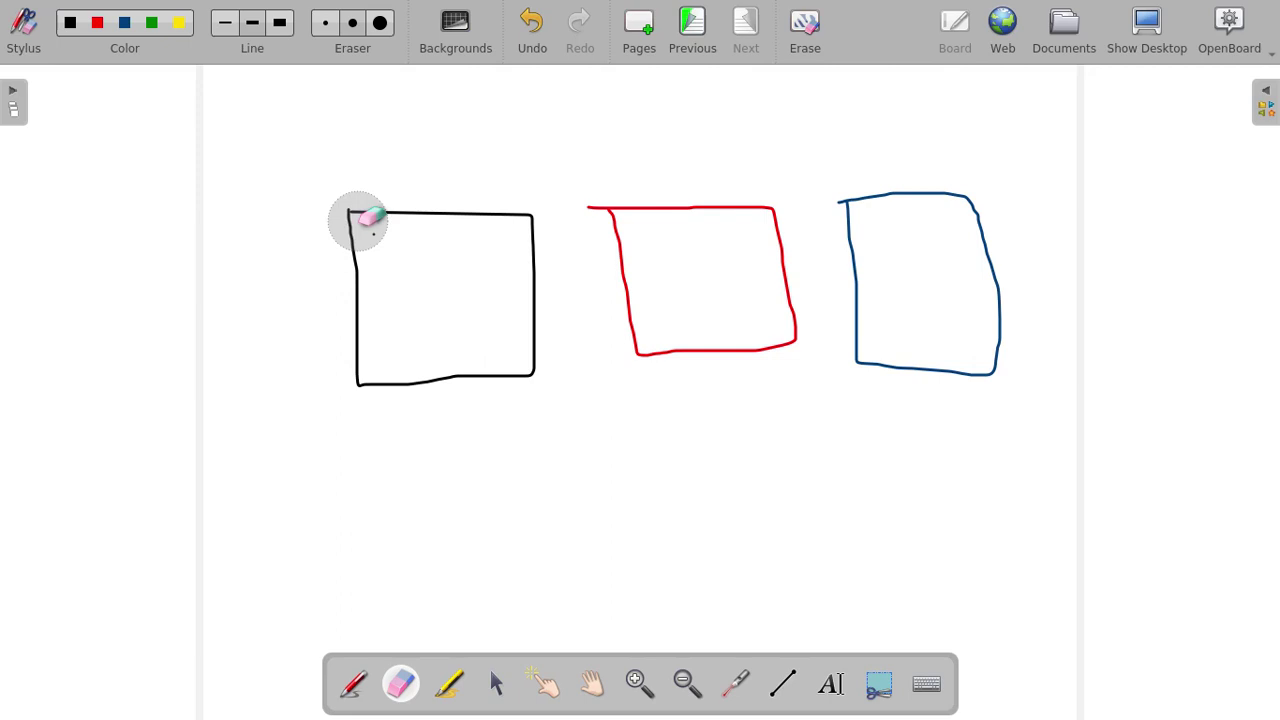
click(358, 221)
mouse_move(358, 221)
mouse_down()
mouse_move(560, 220)
mouse_move(460, 400)
mouse_move(363, 260)
mouse_move(466, 377)
mouse_move(594, 197)
mouse_move(620, 340)
mouse_move(766, 343)
mouse_move(784, 234)
mouse_move(649, 203)
mouse_move(869, 194)
mouse_move(981, 318)
mouse_move(874, 331)
mouse_move(854, 231)
mouse_up()
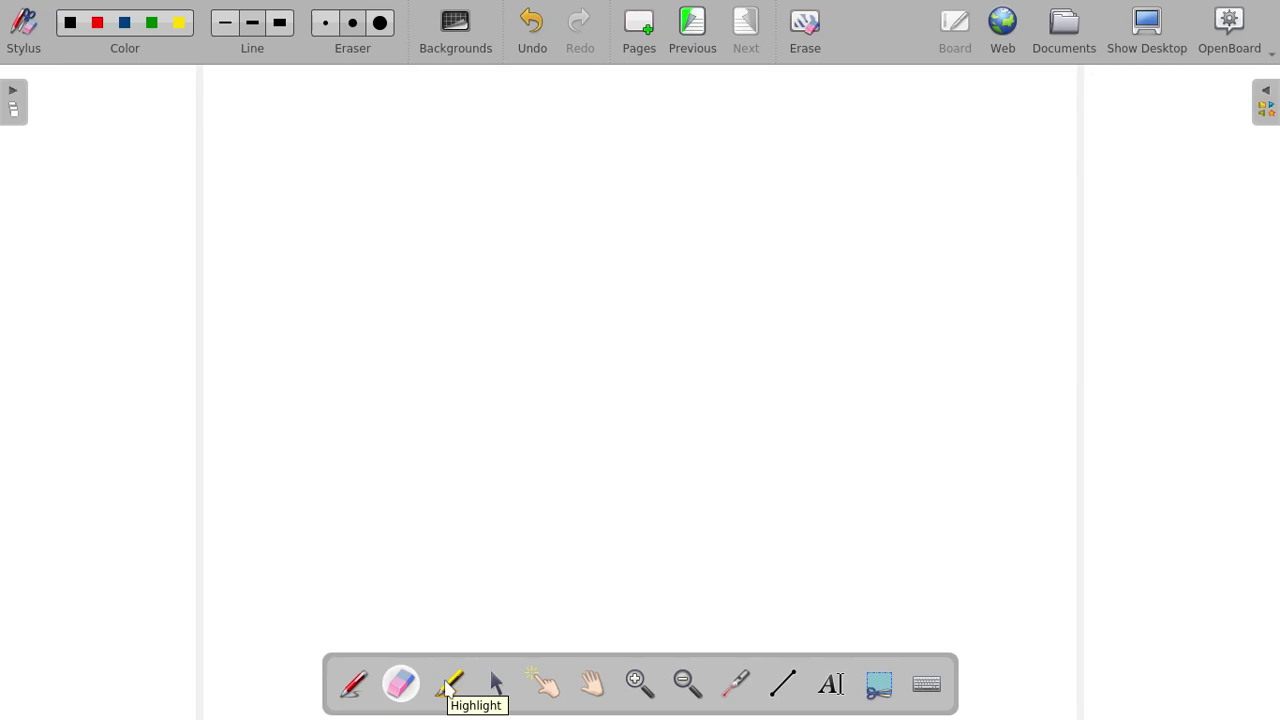
click(447, 688)
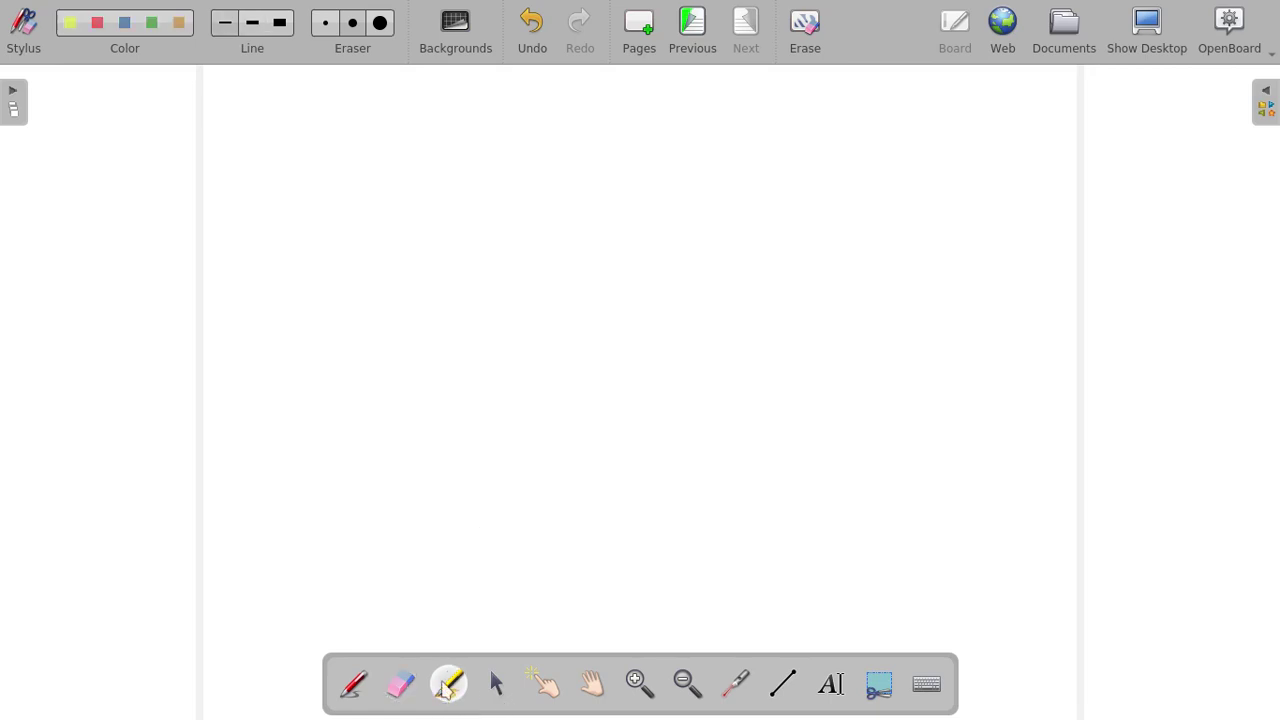
mouse_move(313, 237)
mouse_down()
mouse_move(396, 190)
mouse_move(332, 258)
mouse_move(571, 234)
mouse_move(345, 381)
mouse_move(668, 136)
mouse_move(862, 298)
mouse_move(705, 480)
mouse_move(563, 465)
mouse_move(482, 335)
mouse_move(728, 268)
mouse_move(990, 340)
mouse_up()
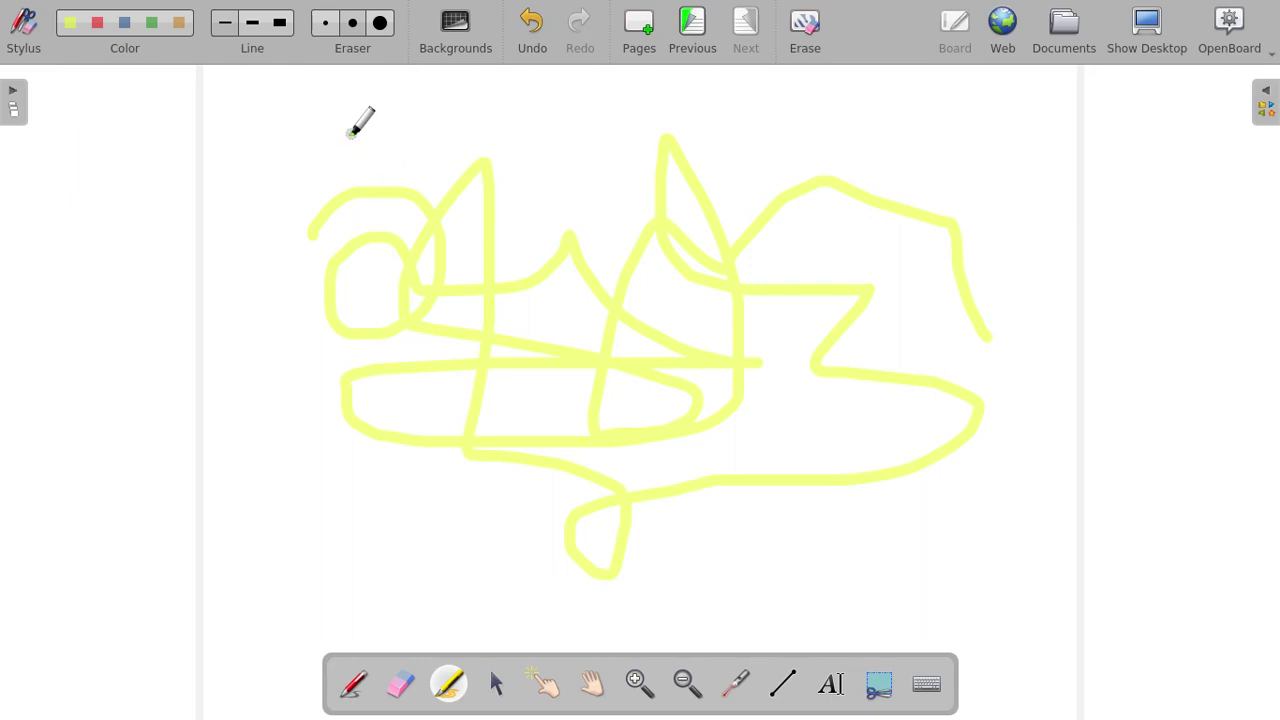
click(833, 683)
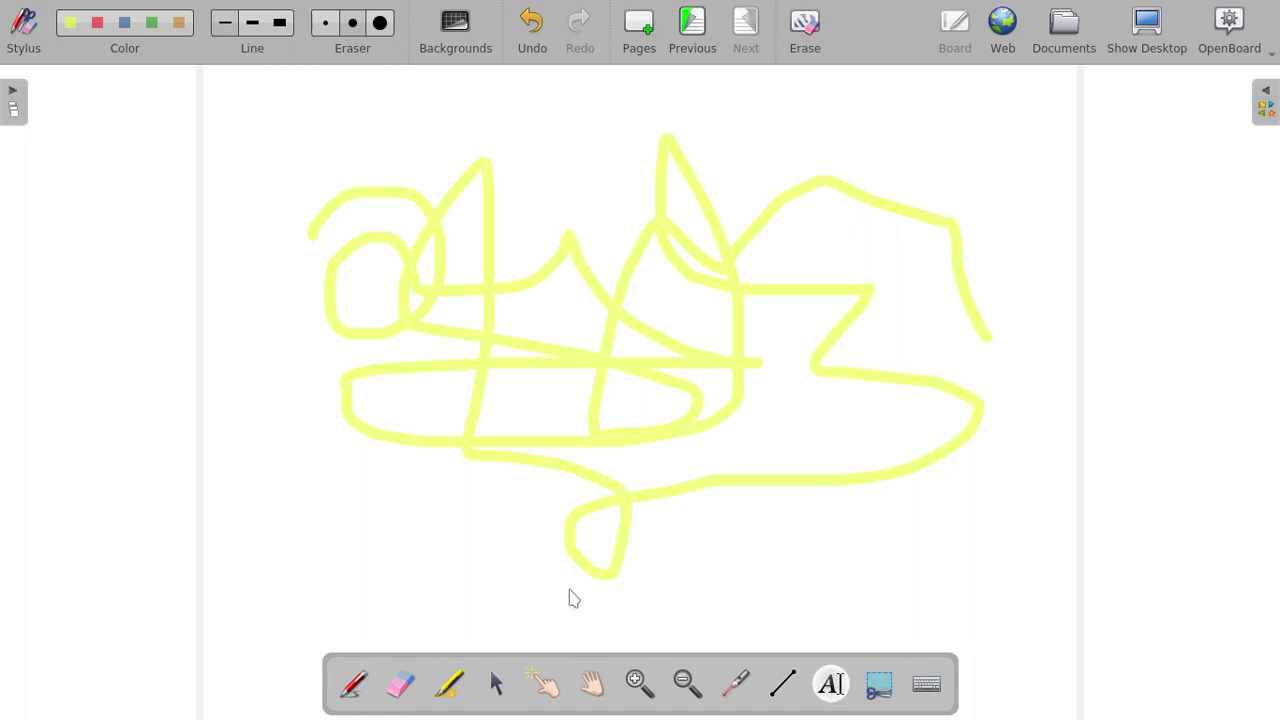
click(400, 683)
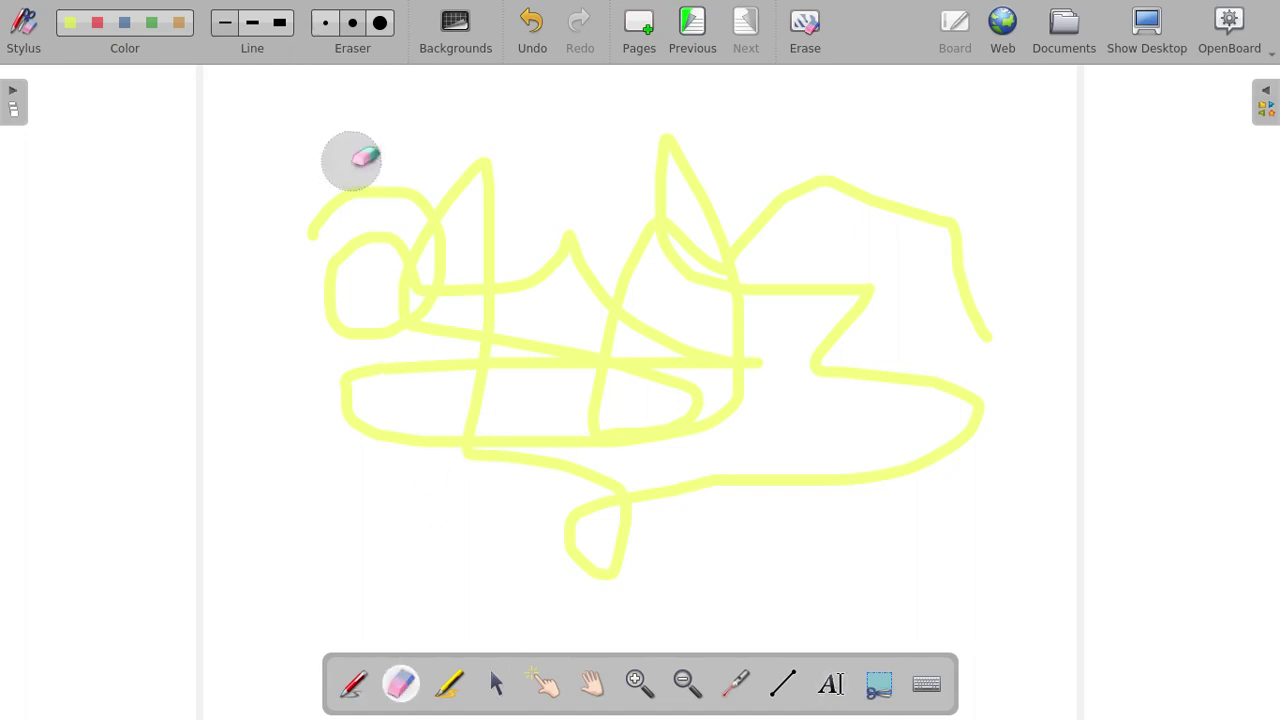
mouse_move(351, 157)
mouse_down()
mouse_move(905, 446)
mouse_move(401, 238)
mouse_move(480, 134)
mouse_move(414, 183)
mouse_move(337, 303)
mouse_move(341, 363)
mouse_move(383, 346)
mouse_move(869, 289)
mouse_move(526, 363)
mouse_move(538, 348)
mouse_move(640, 503)
mouse_move(623, 477)
mouse_move(574, 534)
mouse_move(739, 332)
mouse_move(829, 340)
mouse_move(829, 589)
mouse_up()
Add a text box reading 'write some' with 'thing' on a second line.
click(831, 684)
click(438, 258)
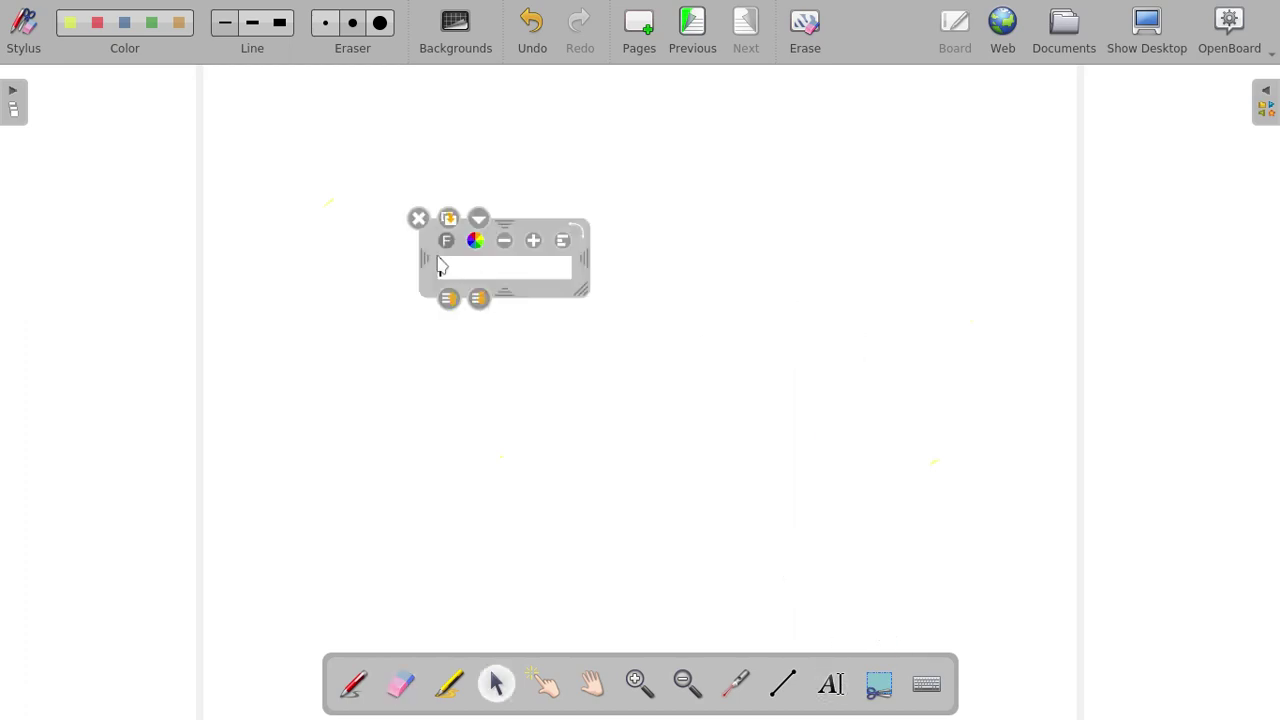
text(write some)
key(Escape)
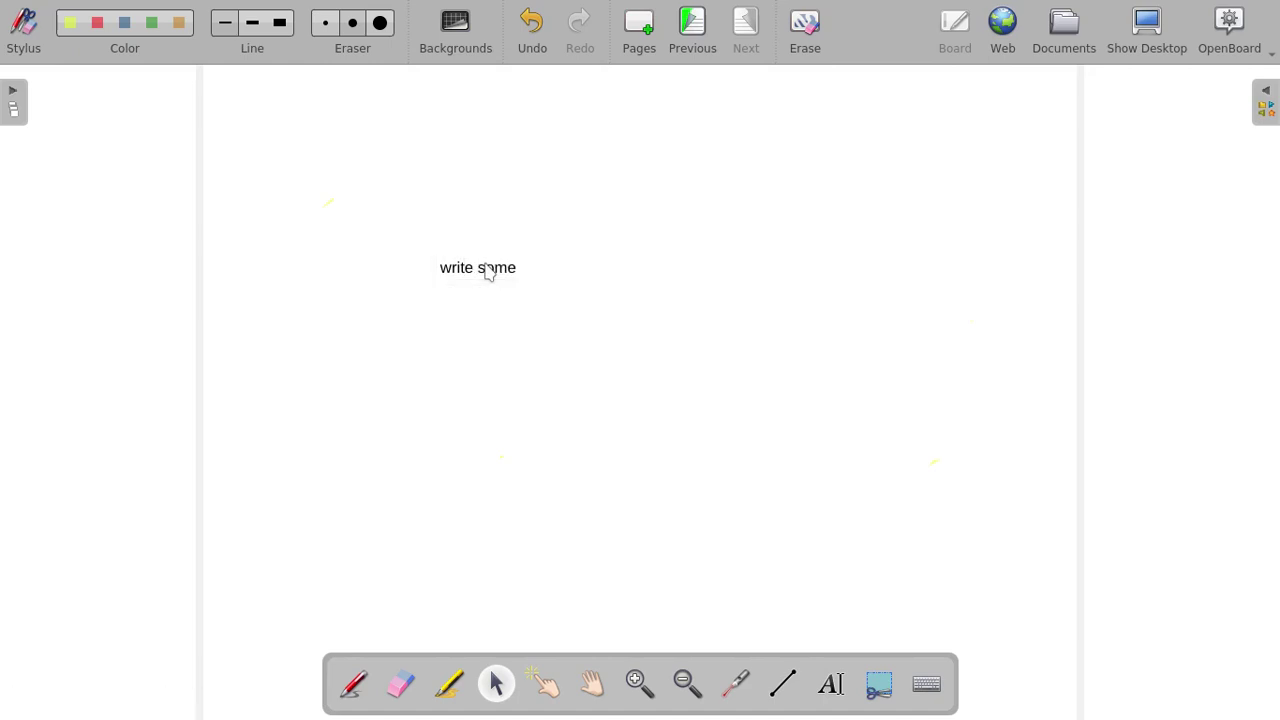
click(488, 272)
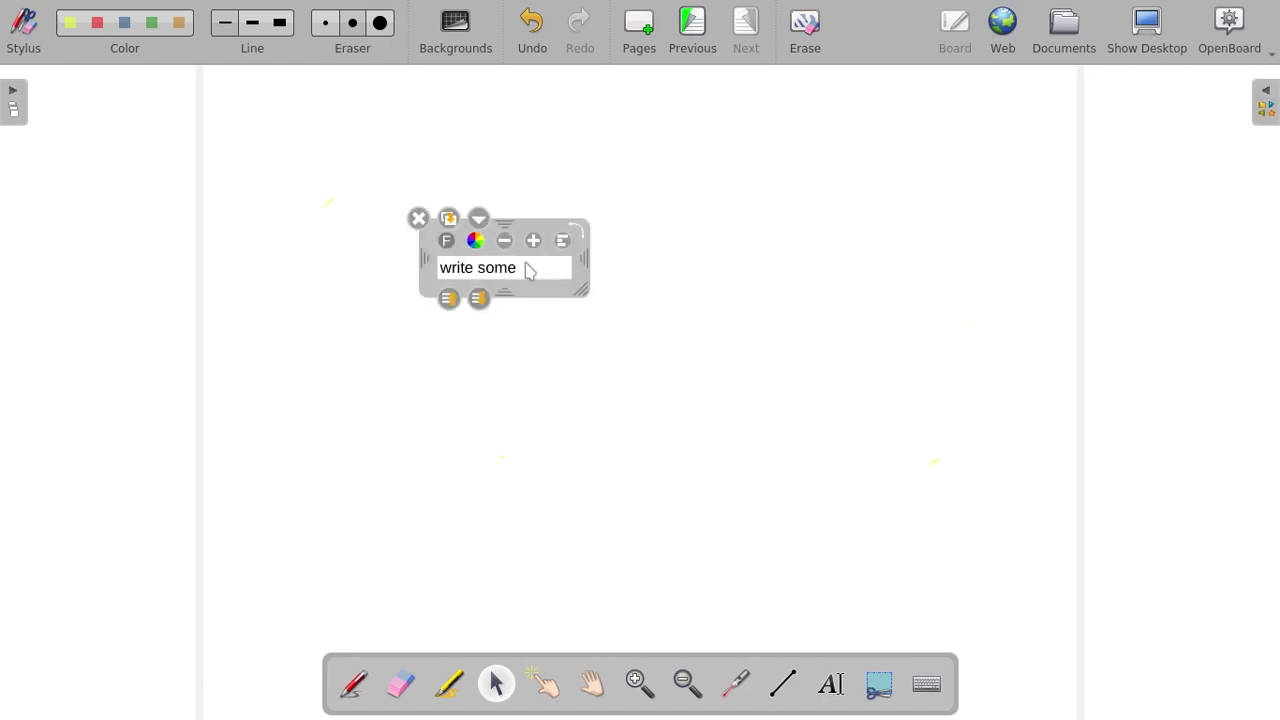
key(Return)
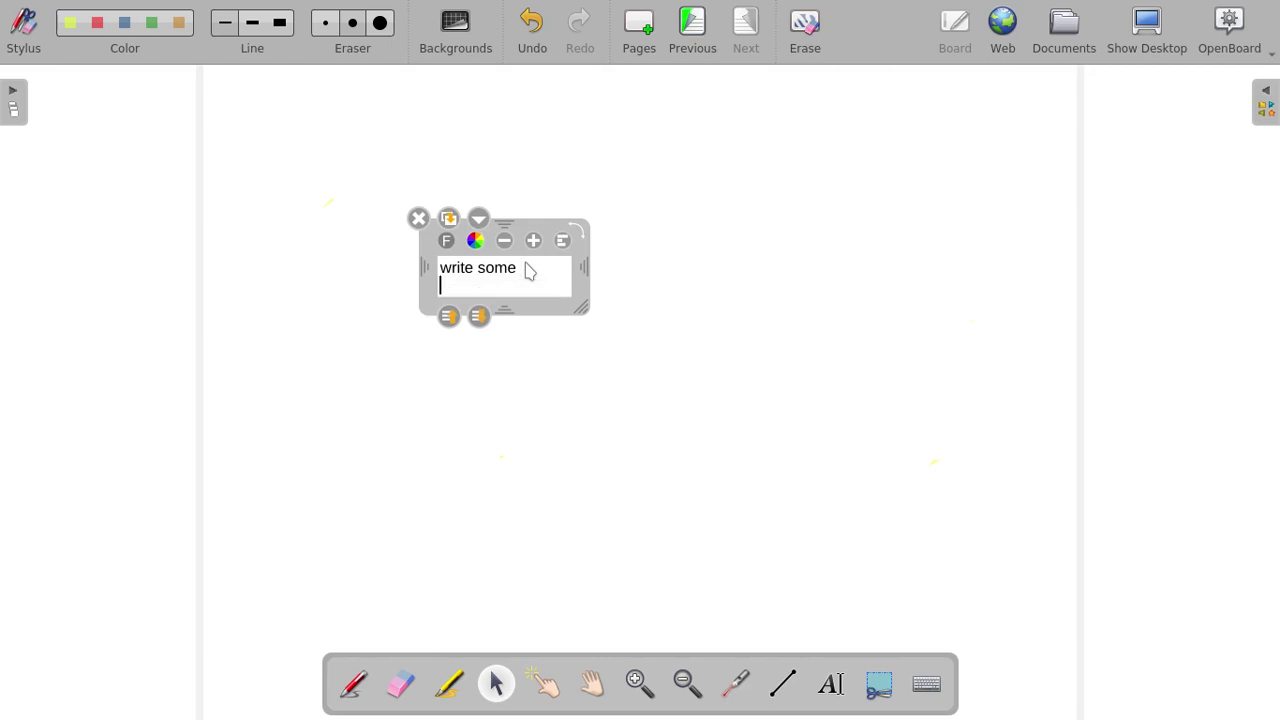
text(thing)
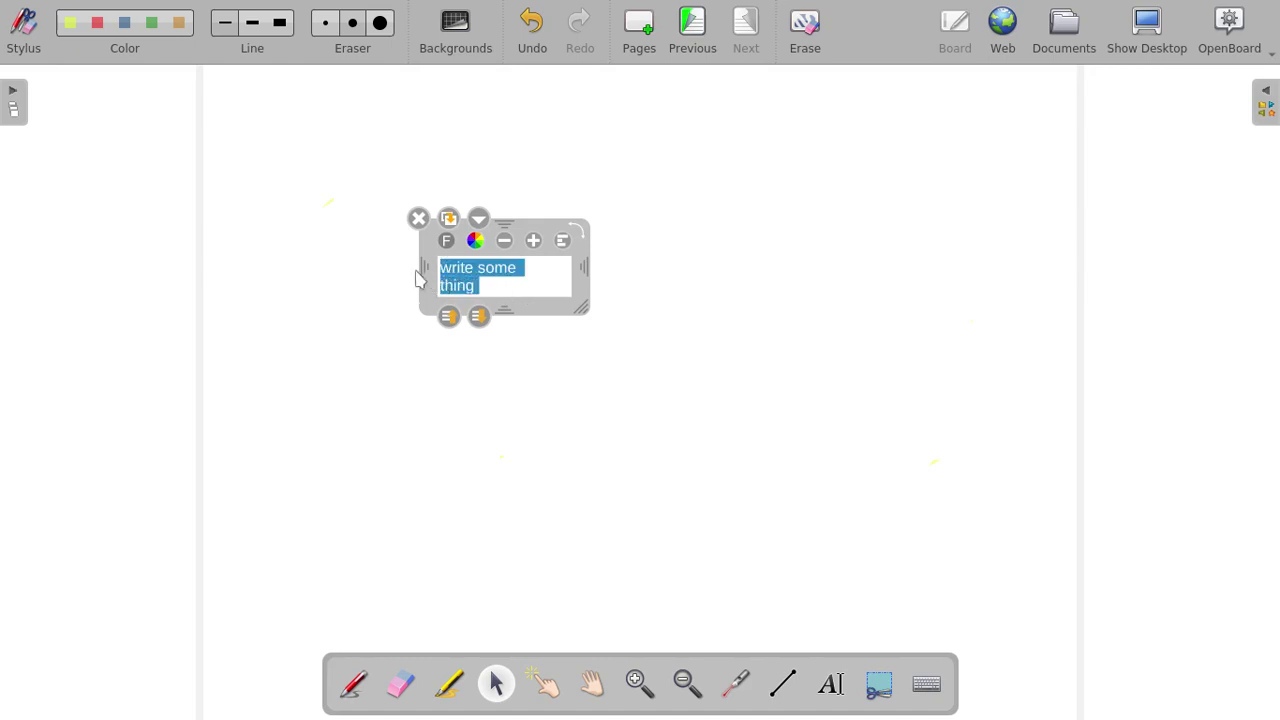
Select the text, enlarge it two sizes, widen the box, then shrink it one size.
drag(500, 292, 418, 276)
drag(480, 288, 443, 280)
click(533, 241)
click(533, 241)
click(533, 241)
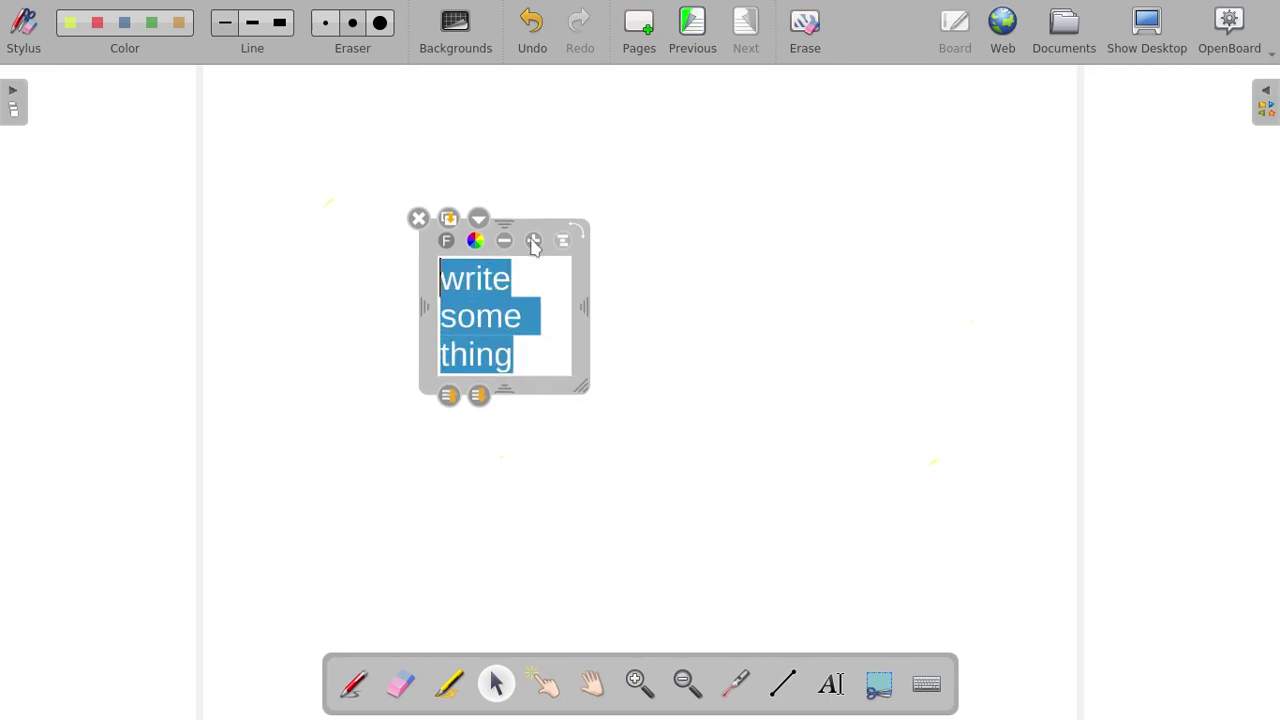
mouse_move(586, 314)
mouse_down()
mouse_move(836, 336)
mouse_move(912, 384)
mouse_up()
click(504, 241)
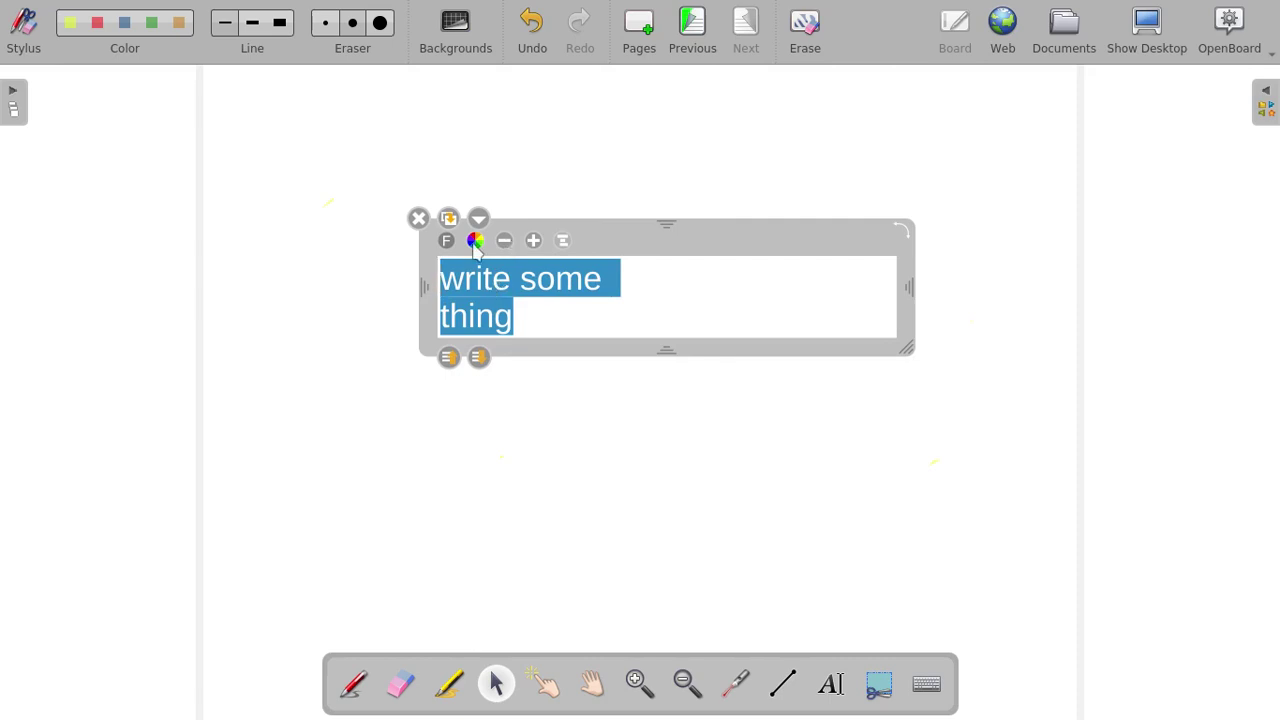
Colour the text brown in the Text Color dialog.
click(476, 241)
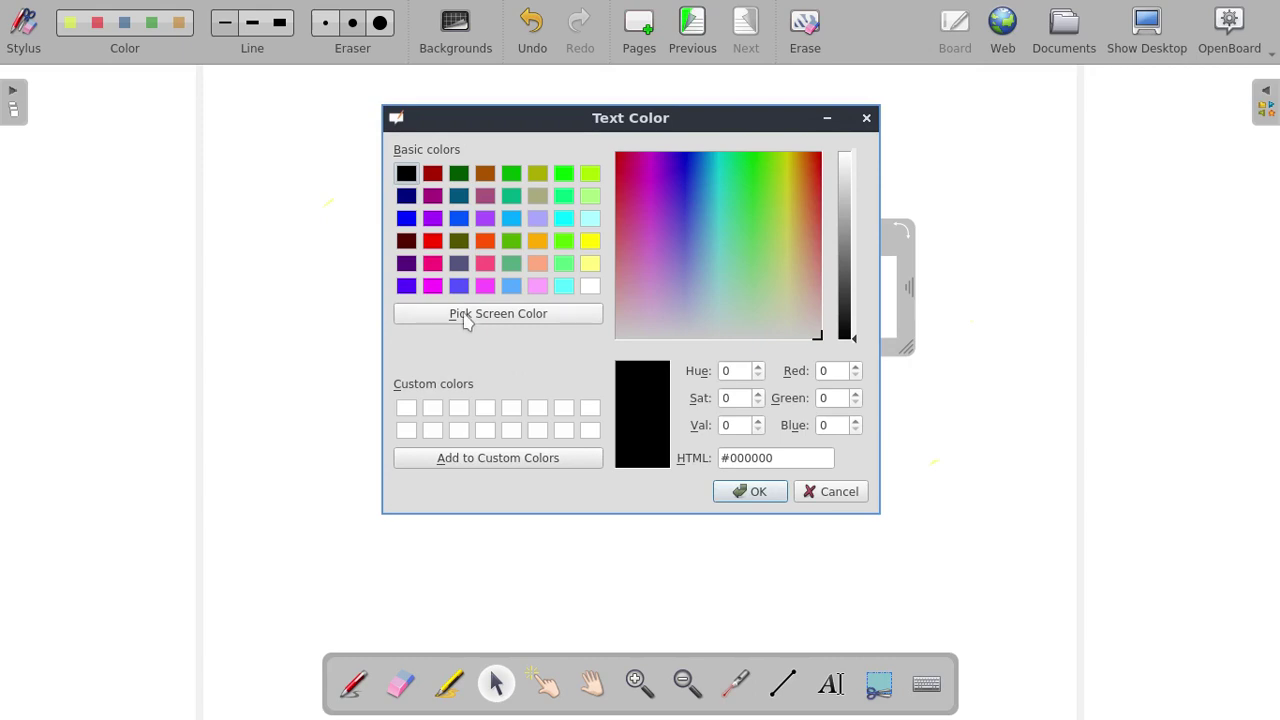
click(488, 177)
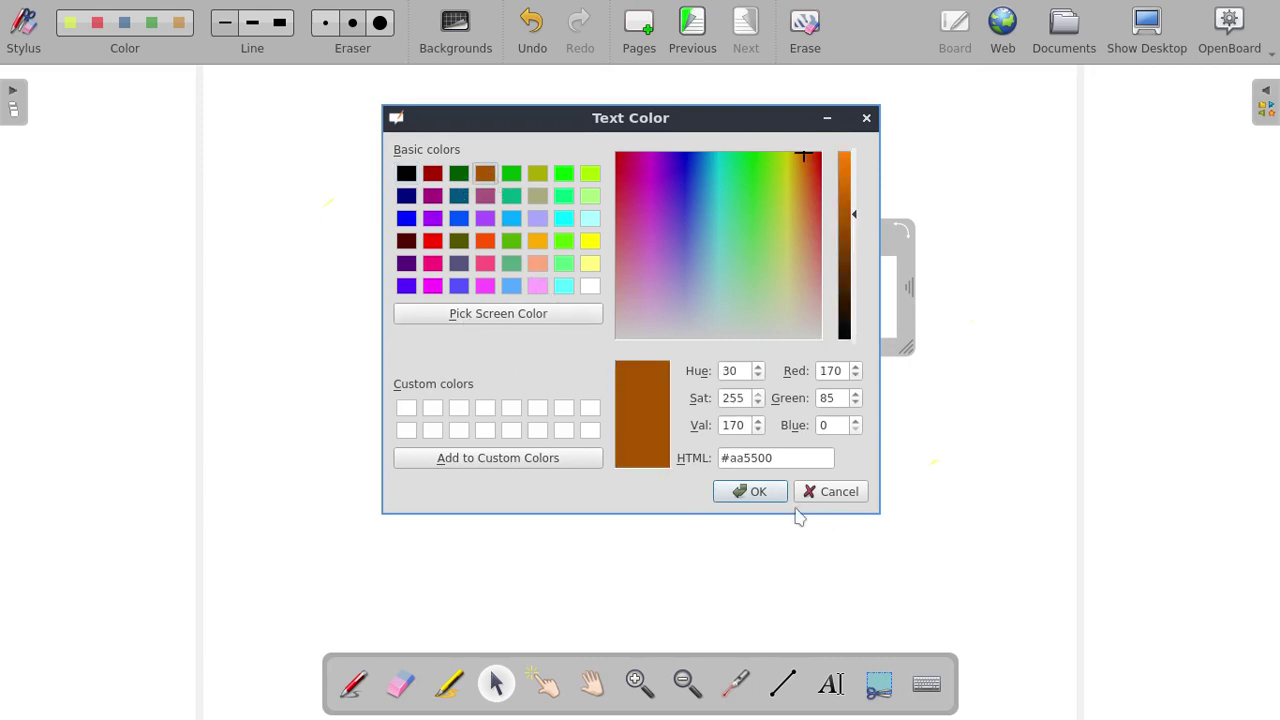
click(752, 491)
click(576, 390)
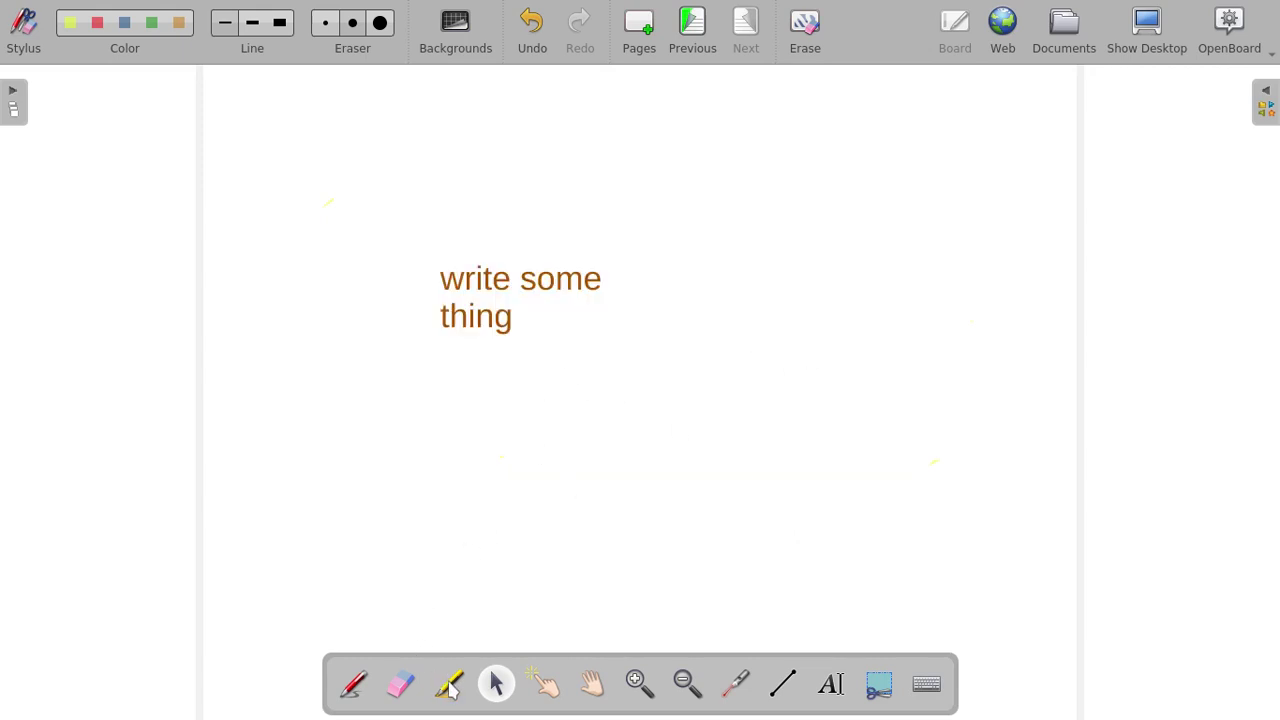
Highlight 'write' in yellow, then enlarge the stroke with the Selector and undo the enlargement.
click(450, 686)
mouse_move(428, 286)
mouse_down()
mouse_move(480, 286)
mouse_move(522, 266)
mouse_up()
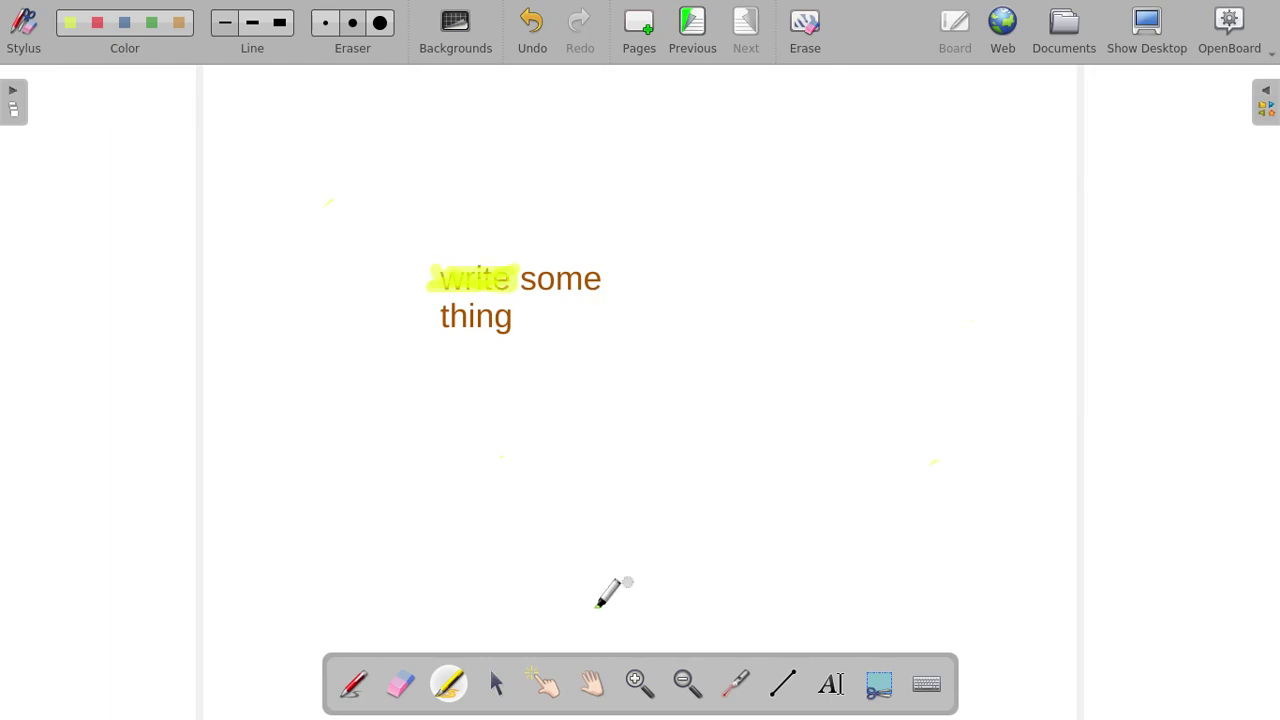
click(498, 683)
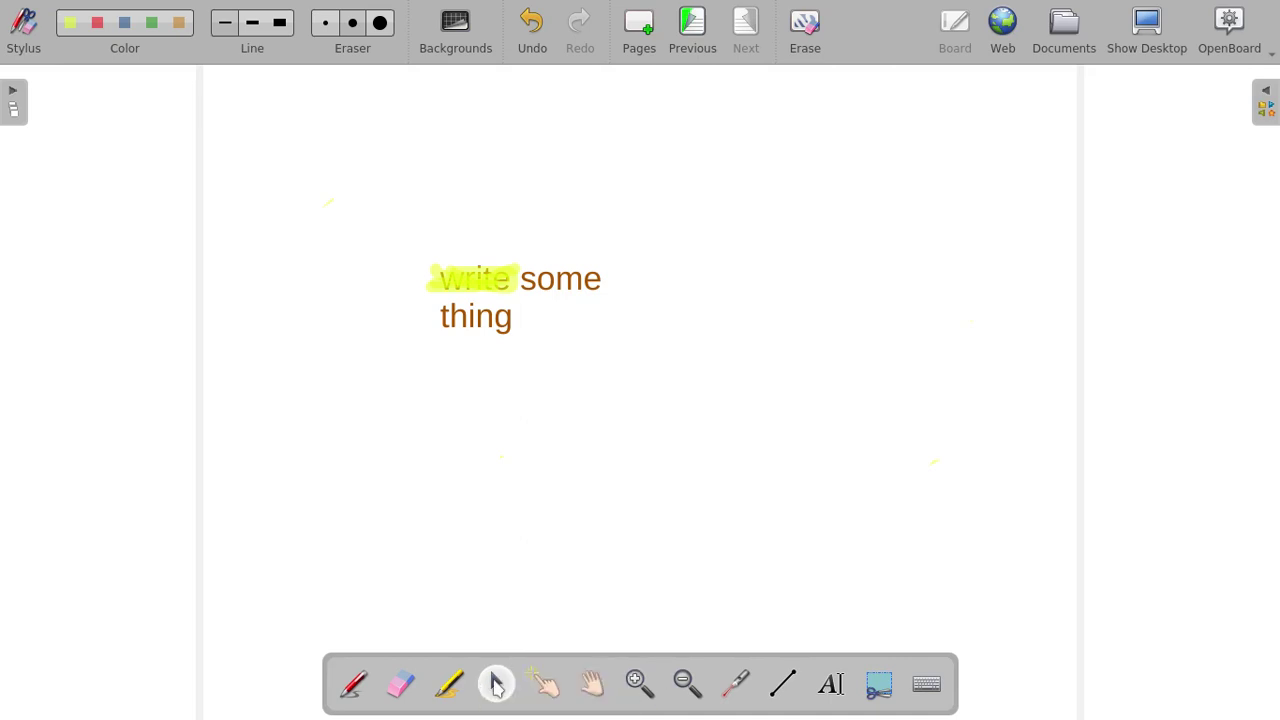
click(497, 290)
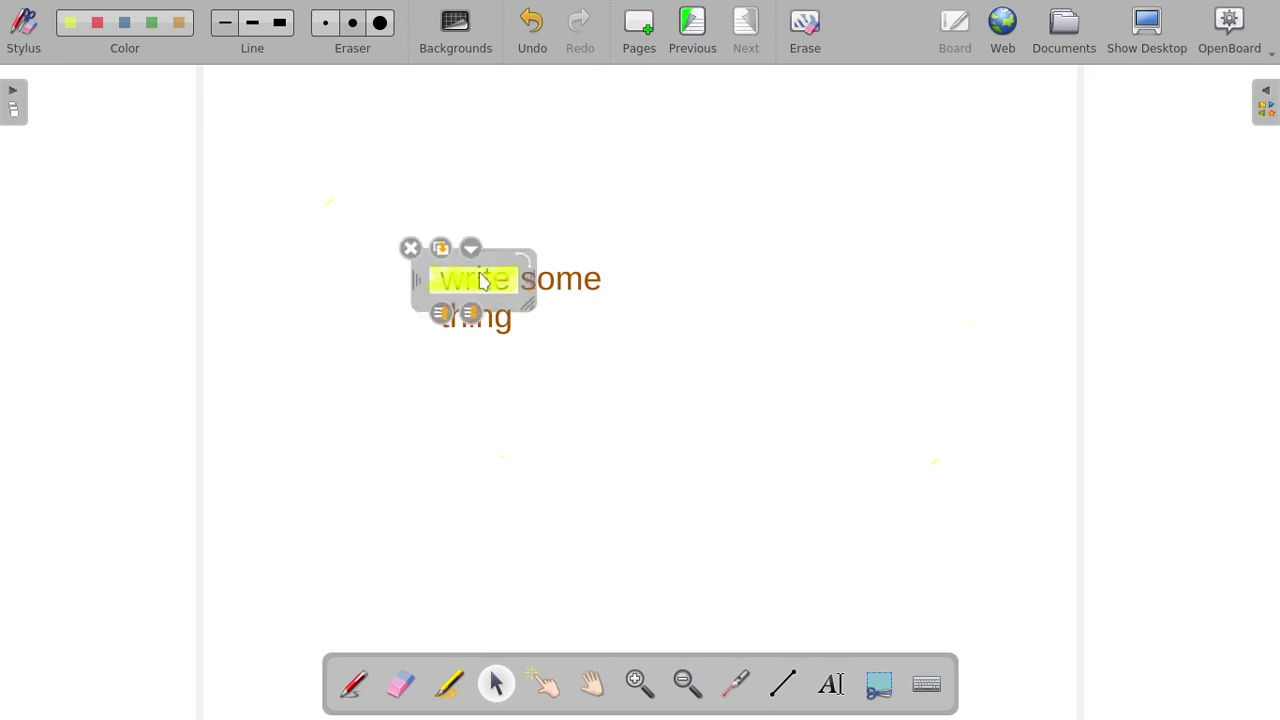
drag(532, 302, 634, 428)
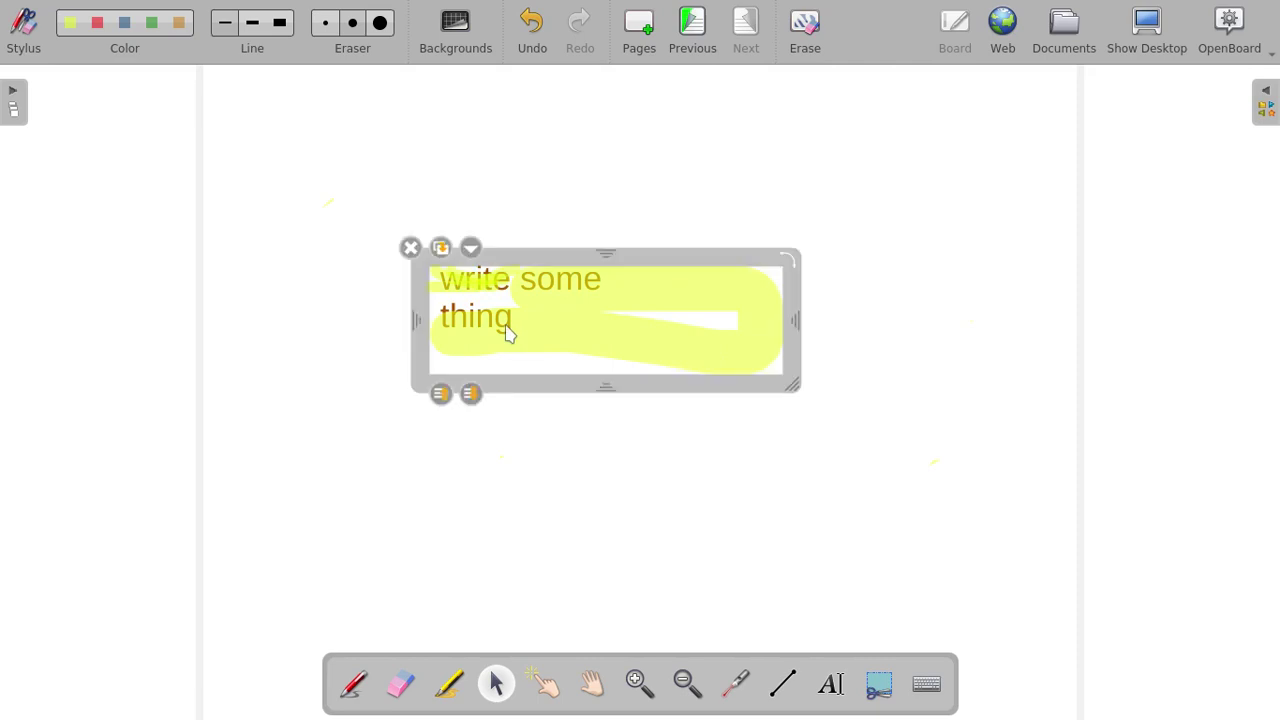
click(410, 247)
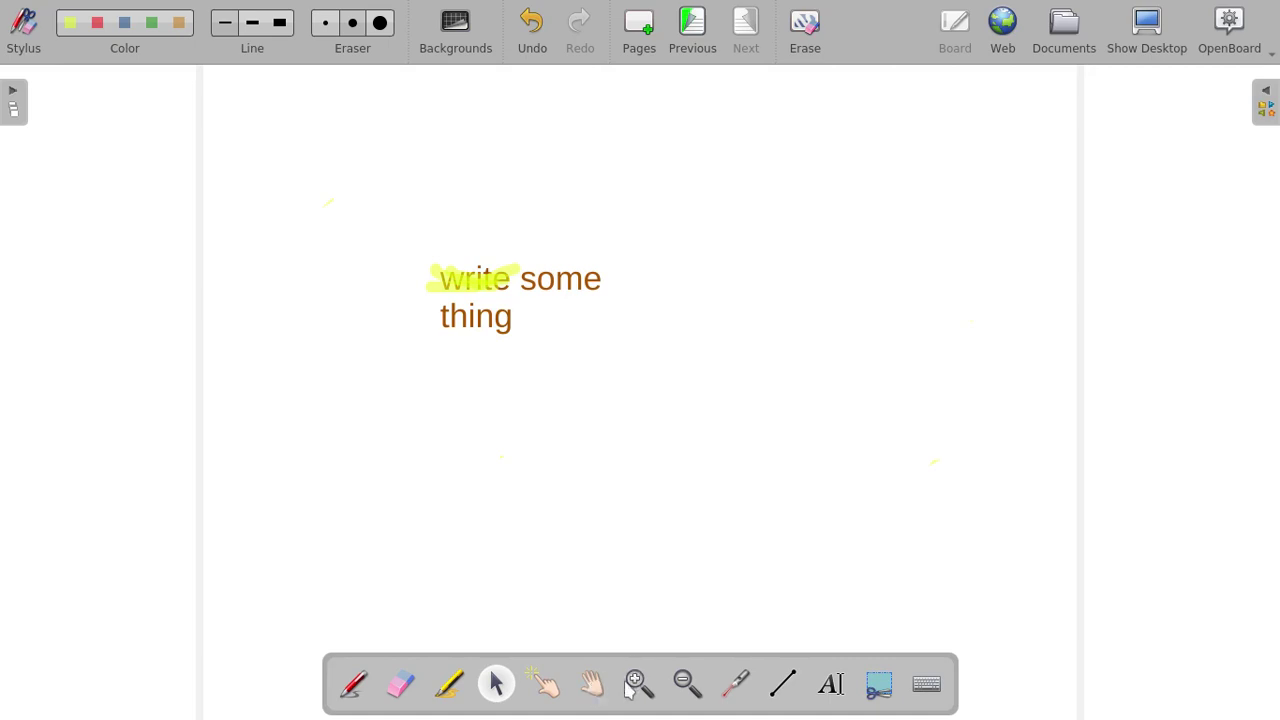
Pan the board to the left with the Hand tool, moving the text out of view.
click(592, 684)
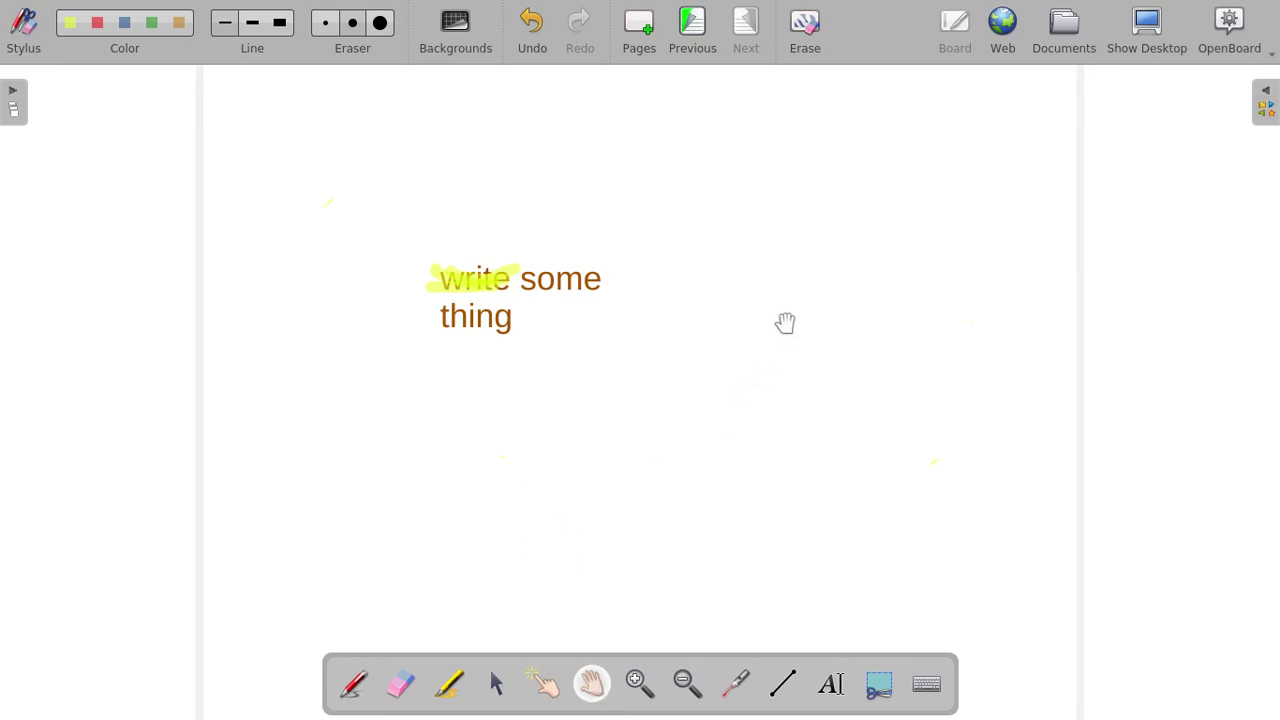
mouse_move(789, 326)
mouse_down()
mouse_move(331, 297)
mouse_move(929, 289)
mouse_move(735, 444)
mouse_move(329, 283)
mouse_up()
mouse_move(940, 303)
mouse_down()
mouse_move(823, 251)
mouse_move(511, 291)
mouse_up()
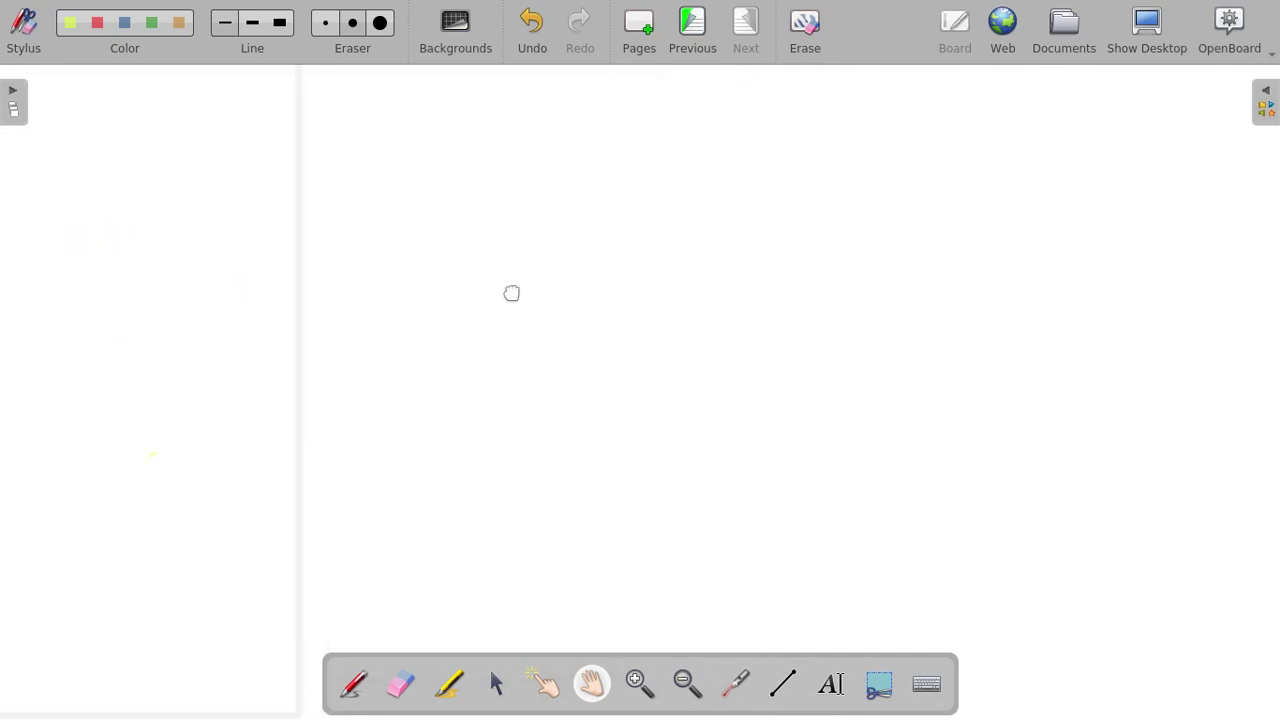
Draw a blue freehand curve and a long blue stroke across the bottom.
click(353, 684)
mouse_move(558, 224)
mouse_down()
mouse_move(594, 338)
mouse_move(864, 236)
mouse_move(785, 440)
mouse_up()
mouse_move(517, 409)
mouse_down()
mouse_move(703, 429)
mouse_move(985, 409)
mouse_up()
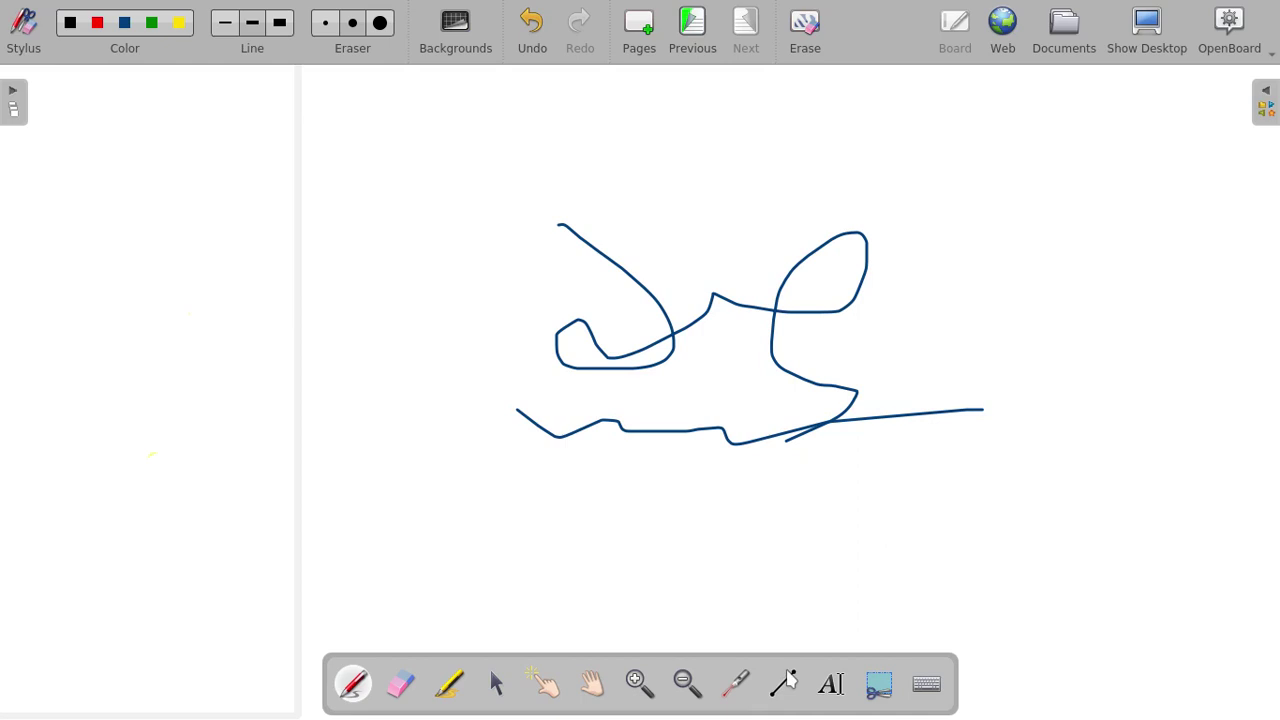
click(787, 682)
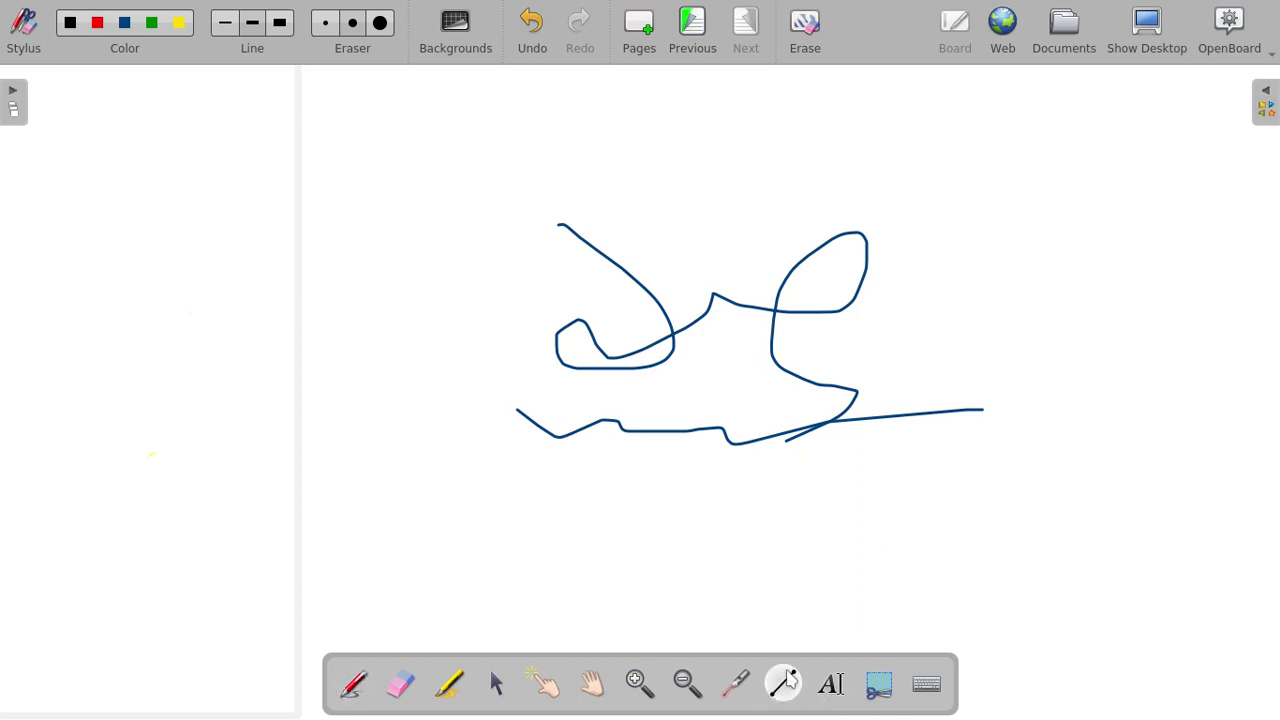
click(592, 683)
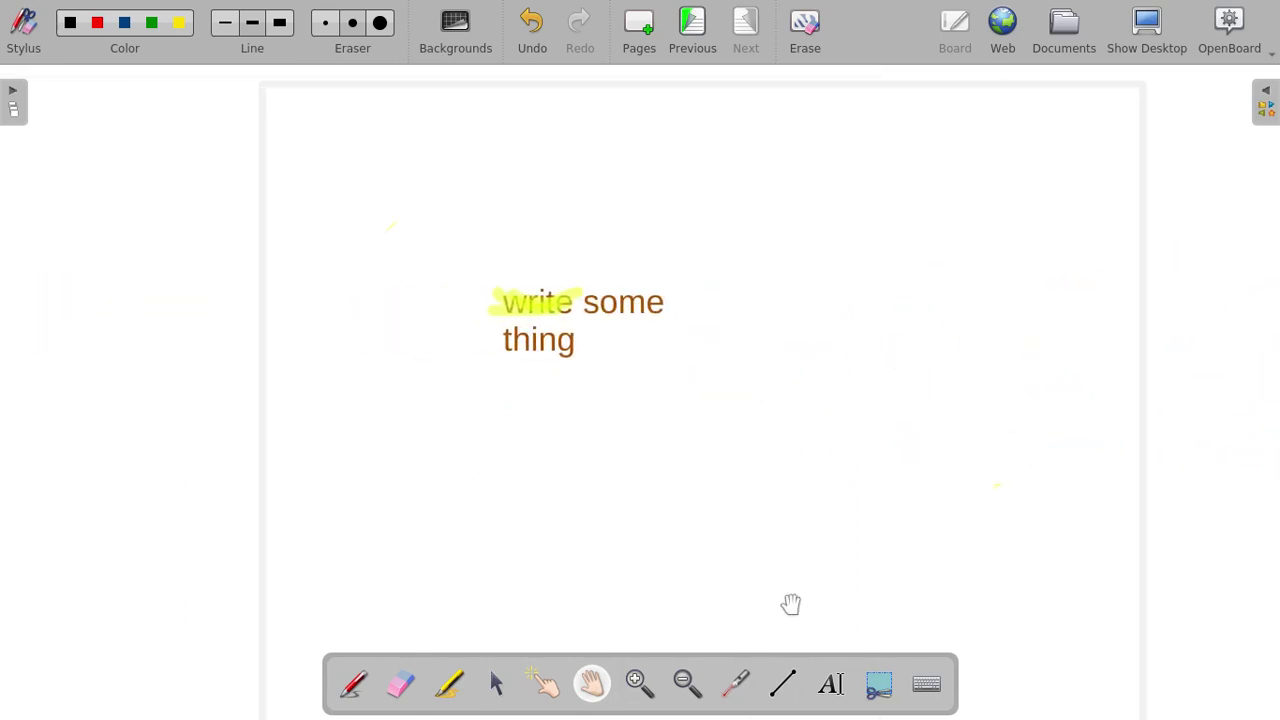
Draw a blue straight-line triangle right of the text, plus diagonal lines crossing it.
click(779, 685)
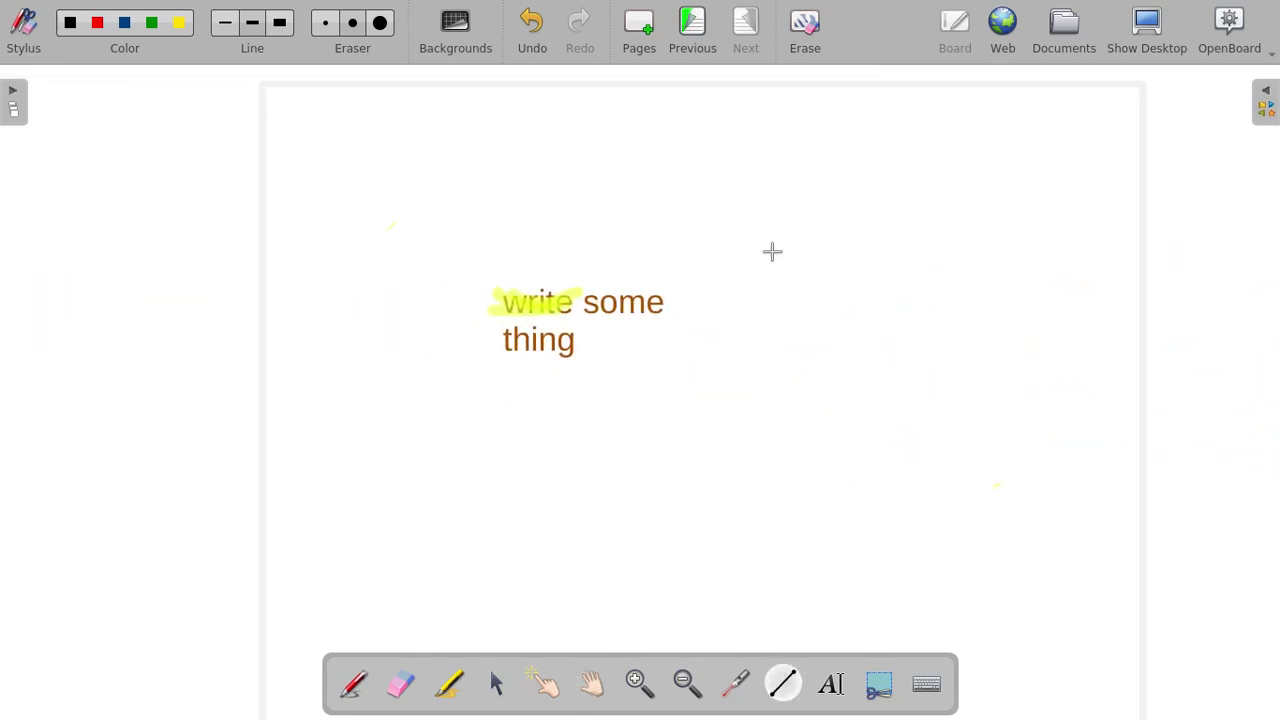
drag(669, 211, 927, 211)
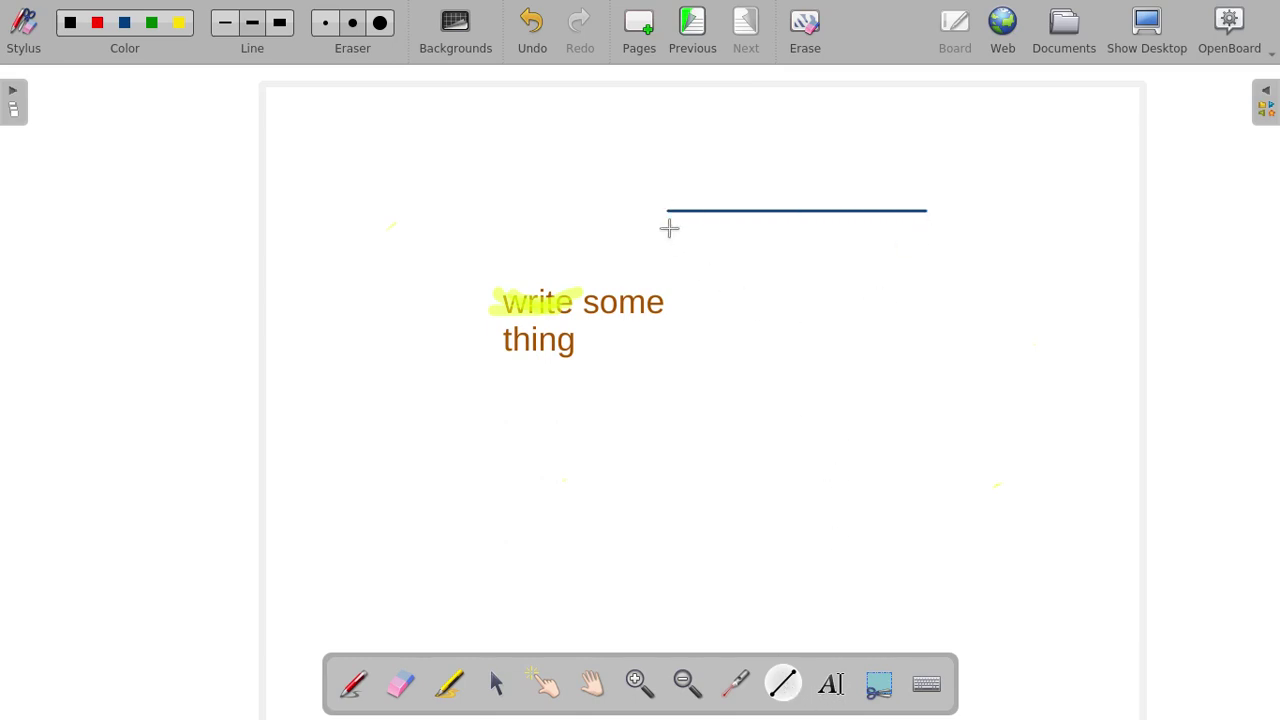
drag(668, 212, 744, 374)
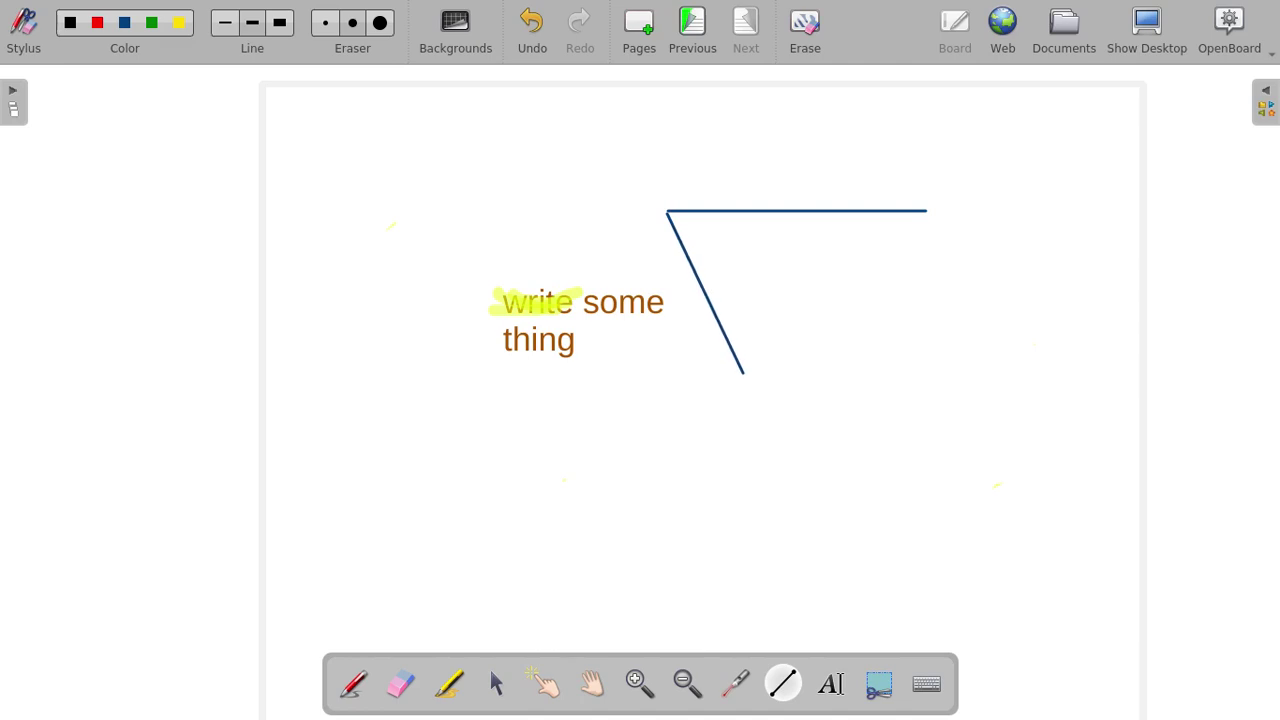
drag(927, 211, 741, 374)
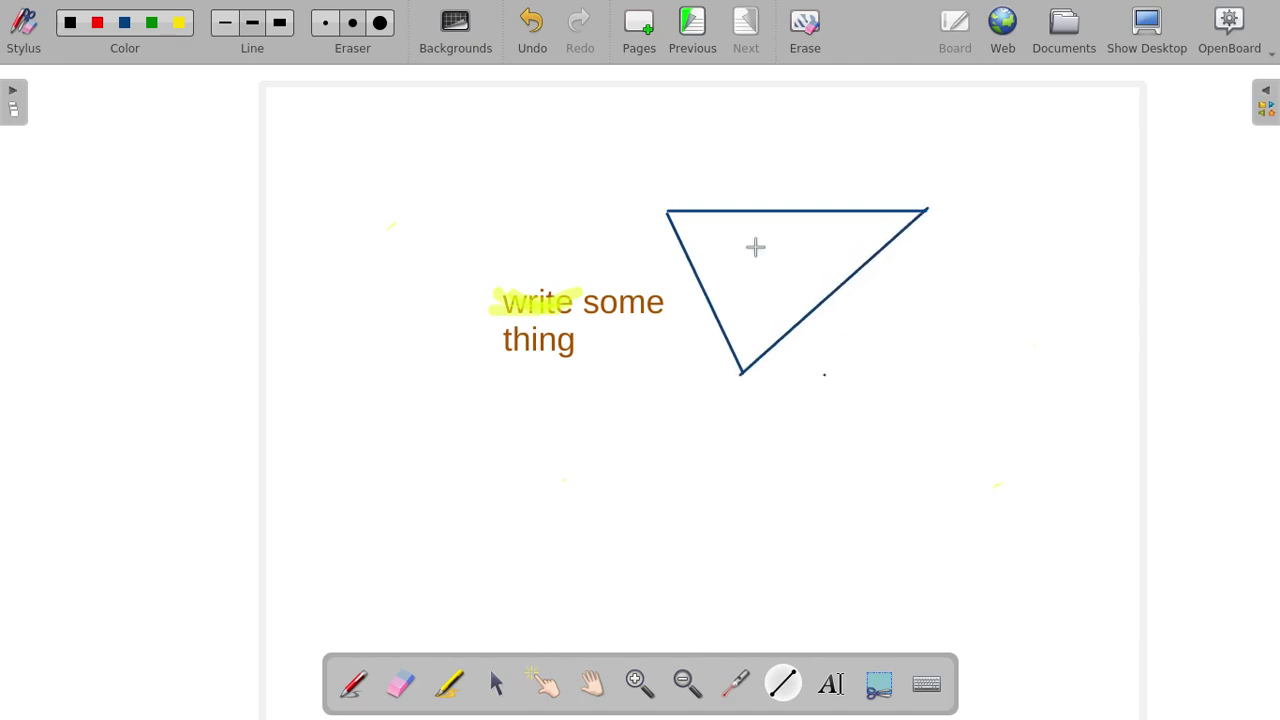
drag(755, 246, 887, 423)
mouse_move(765, 250)
mouse_down()
mouse_move(785, 426)
mouse_move(934, 402)
mouse_up()
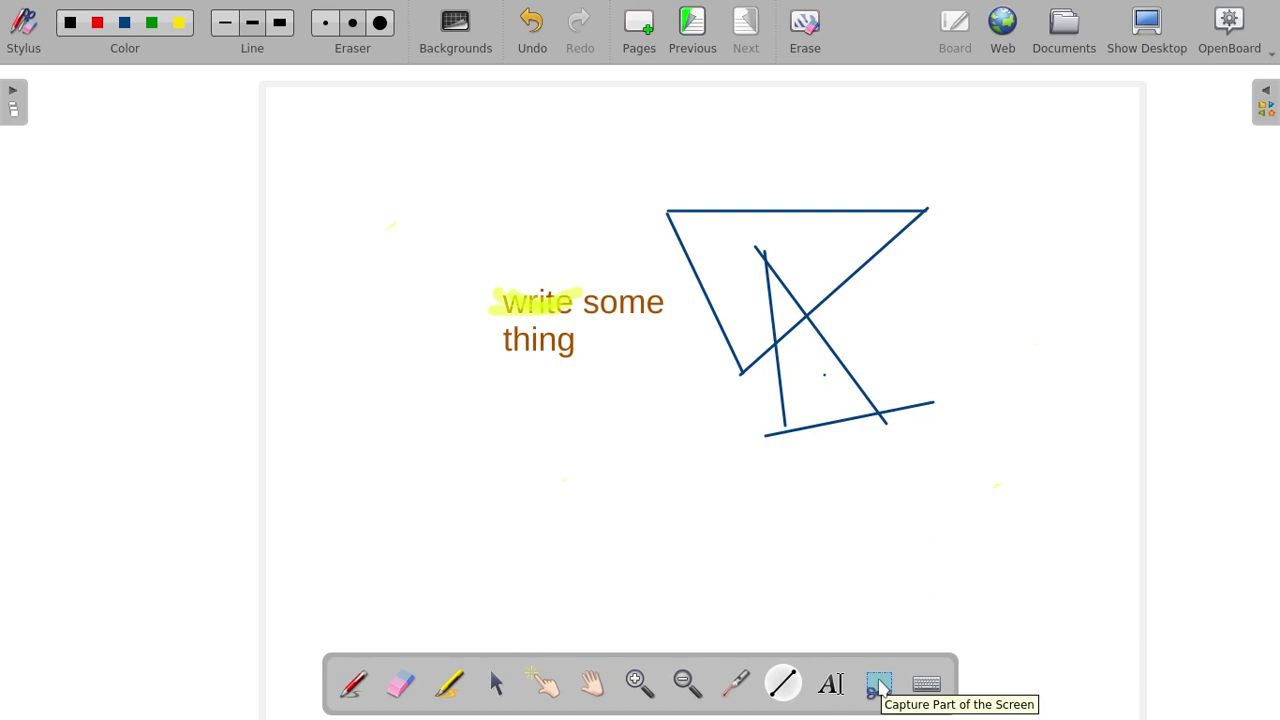
Capture the region holding the text and triangle, and add it to the library.
click(880, 686)
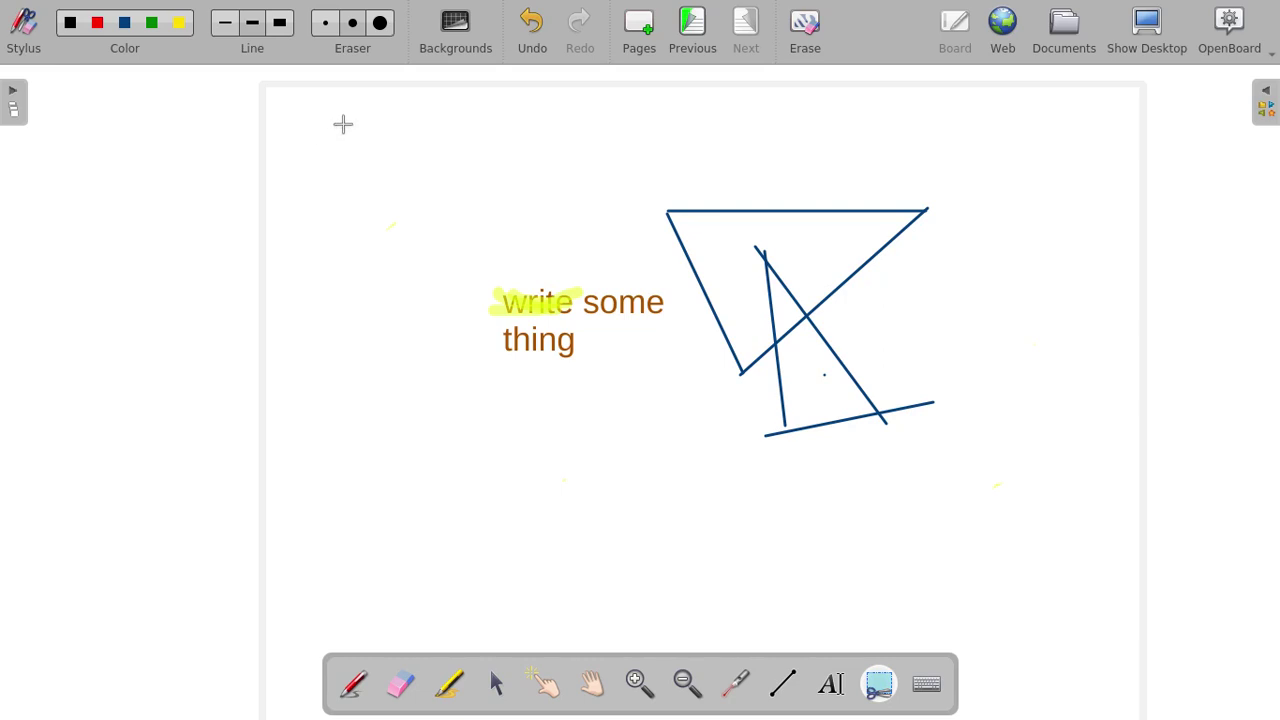
drag(343, 124, 1004, 565)
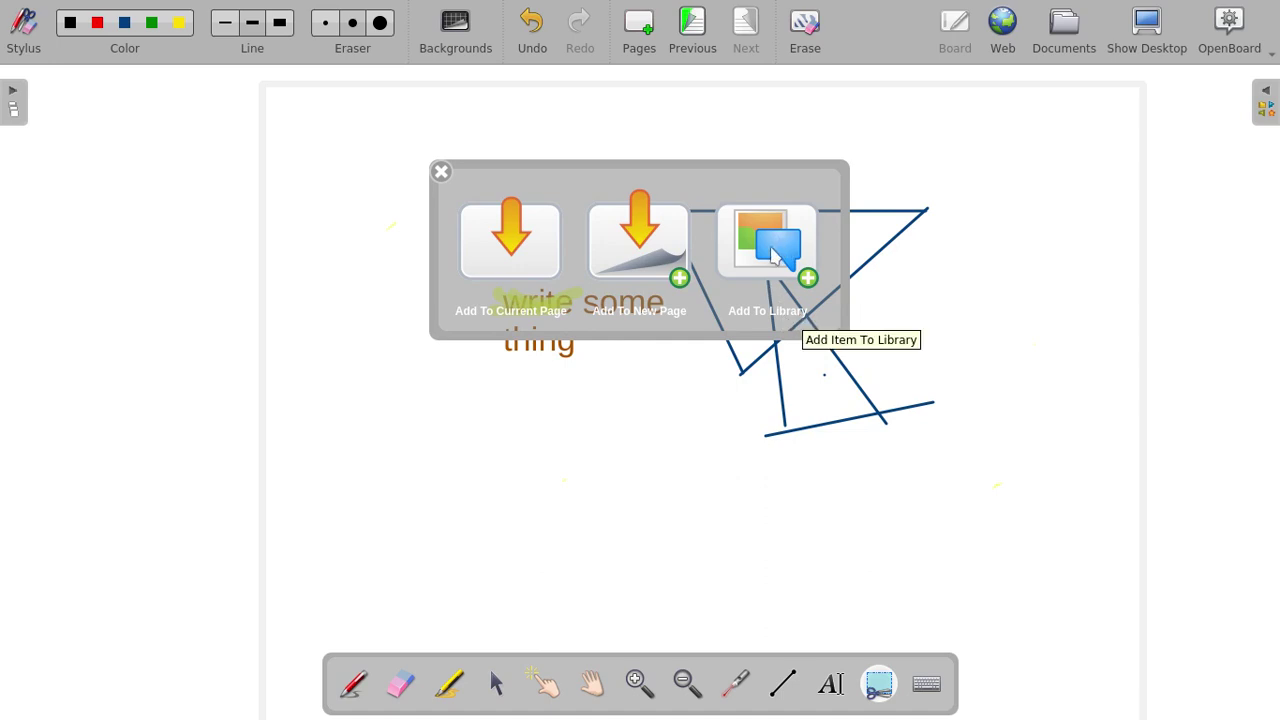
click(770, 245)
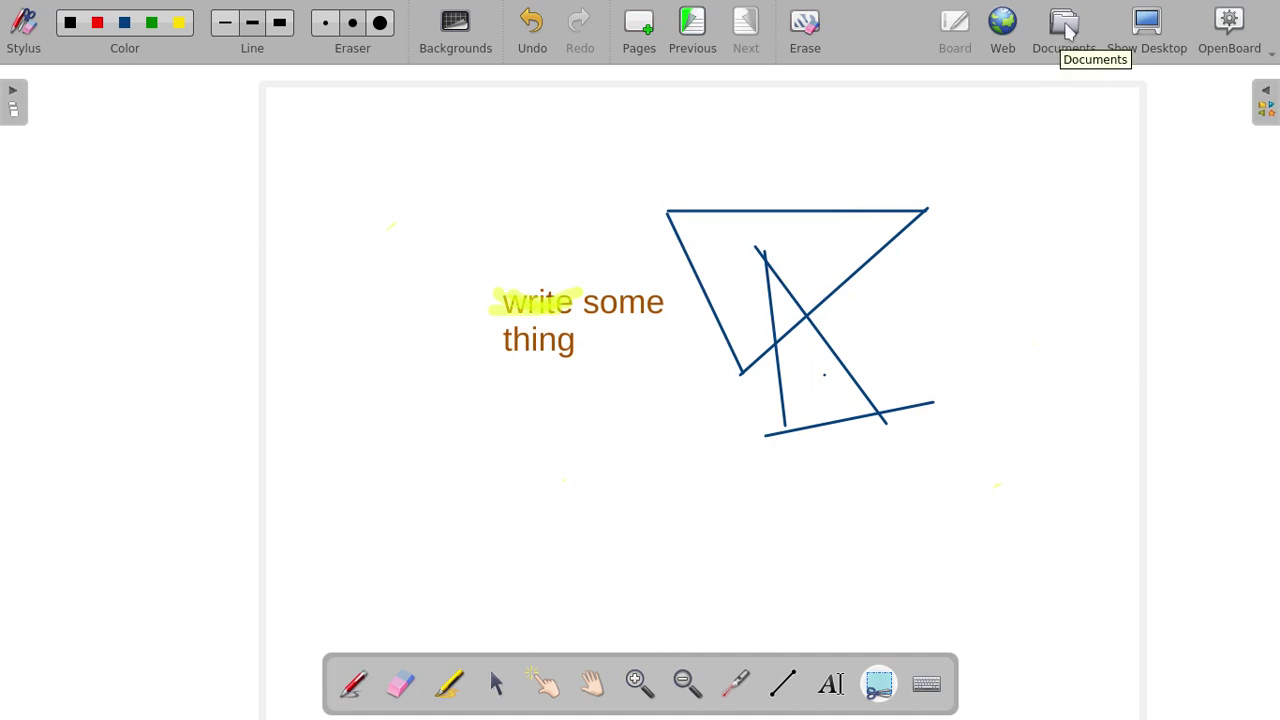
In Documents, view the Page 1 and Page 2 thumbnails, then go to My documents.
click(1068, 28)
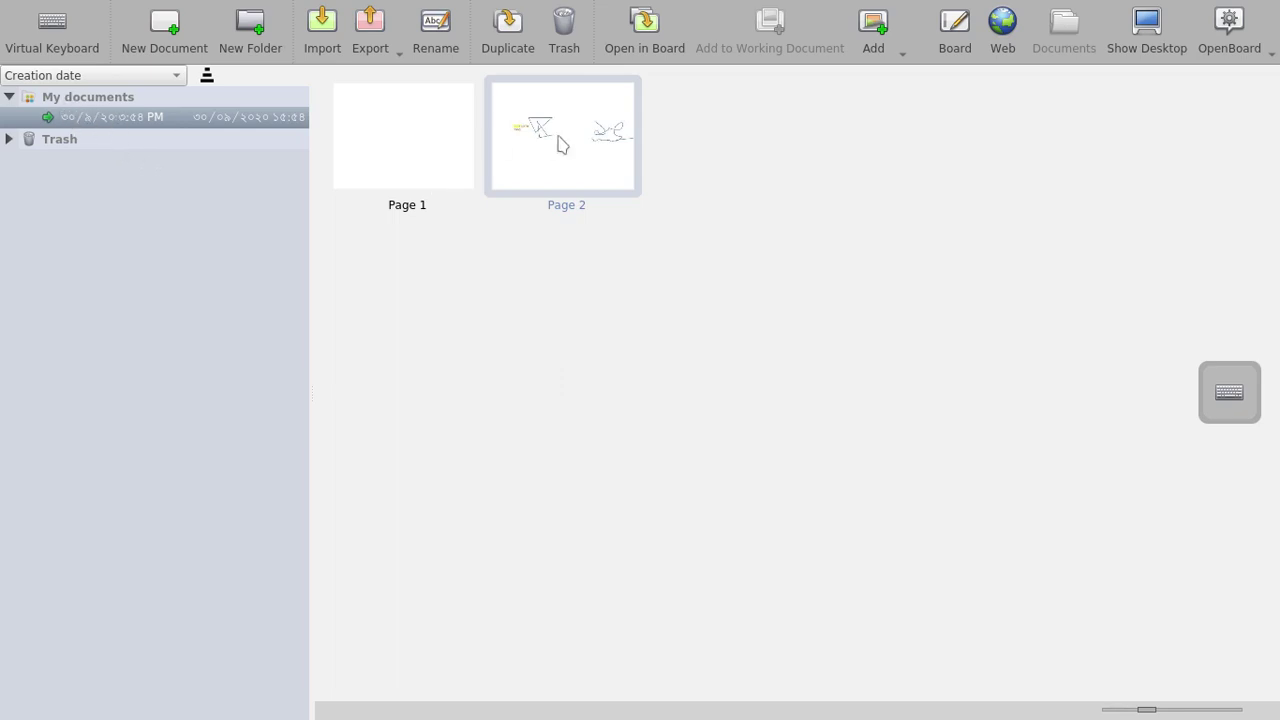
click(390, 148)
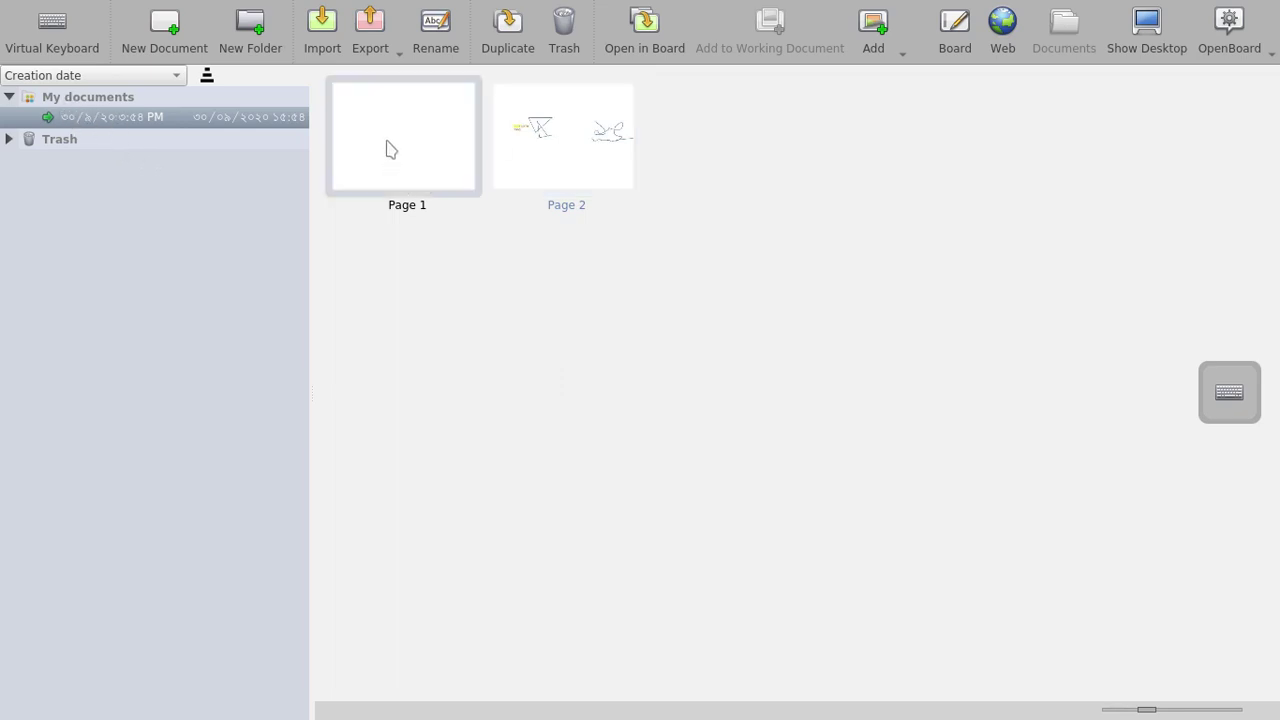
click(531, 129)
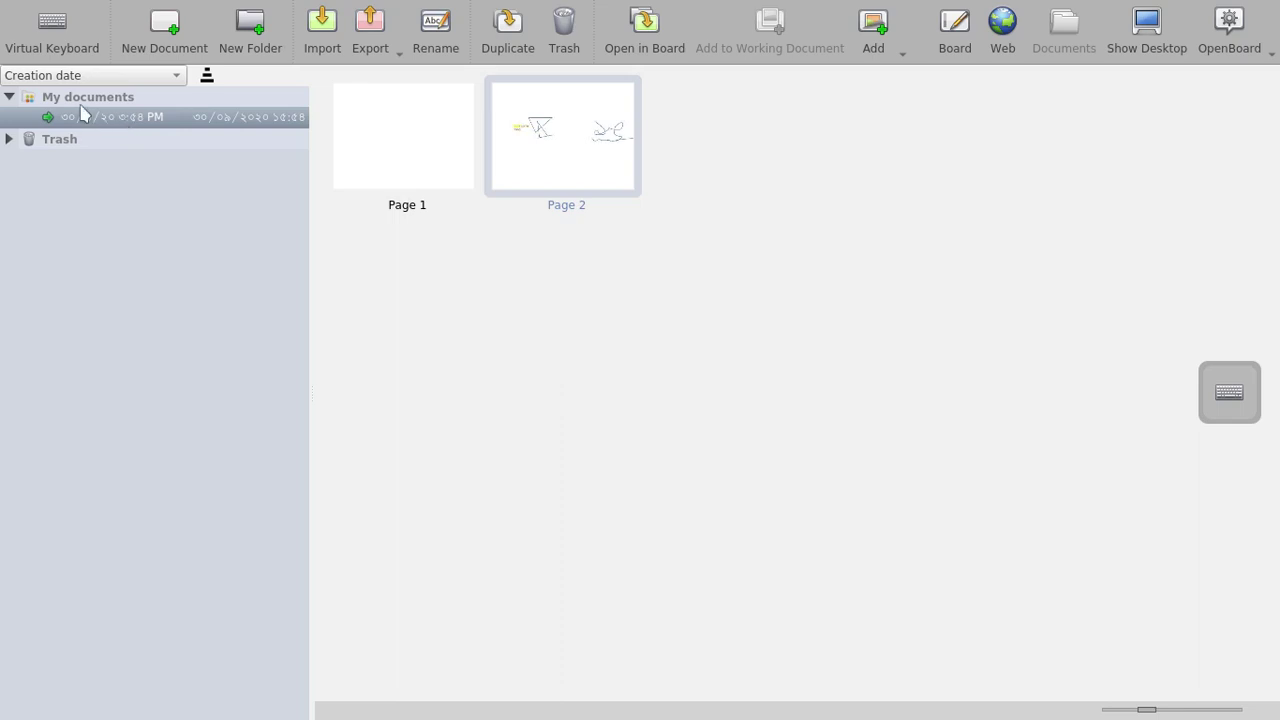
click(84, 99)
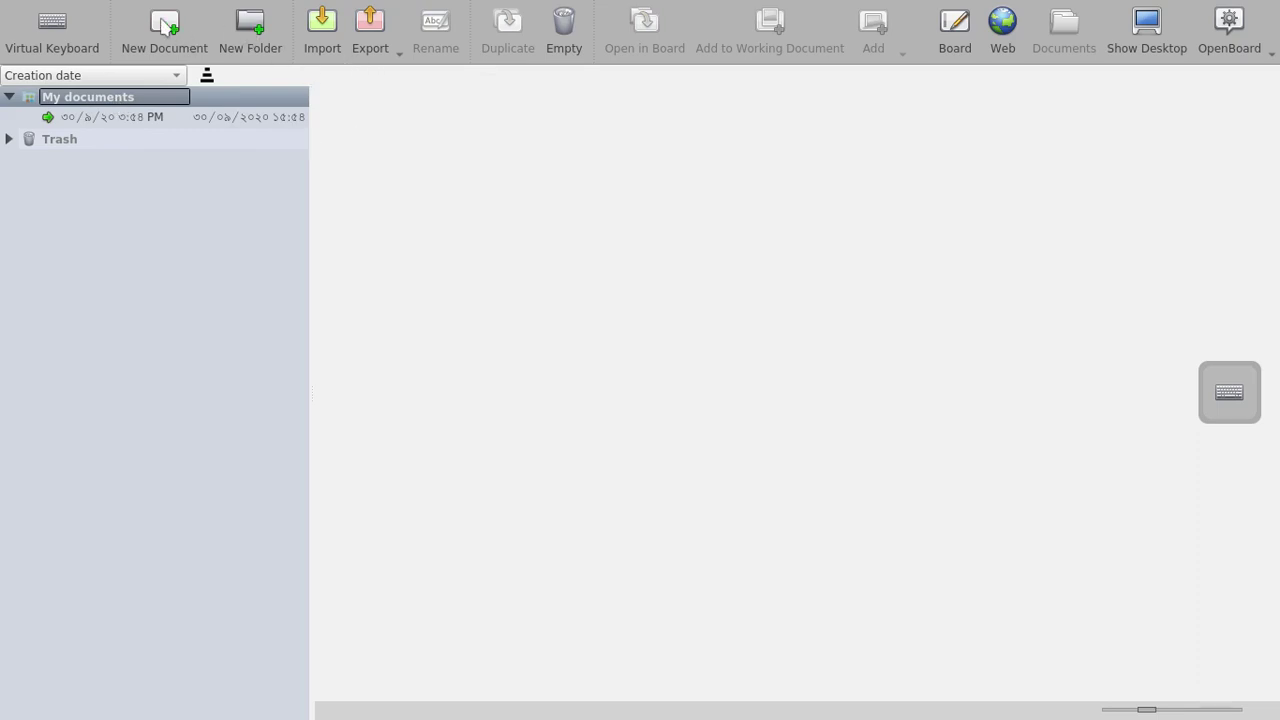
Create a folder named 'images' under My documents and select it.
click(253, 38)
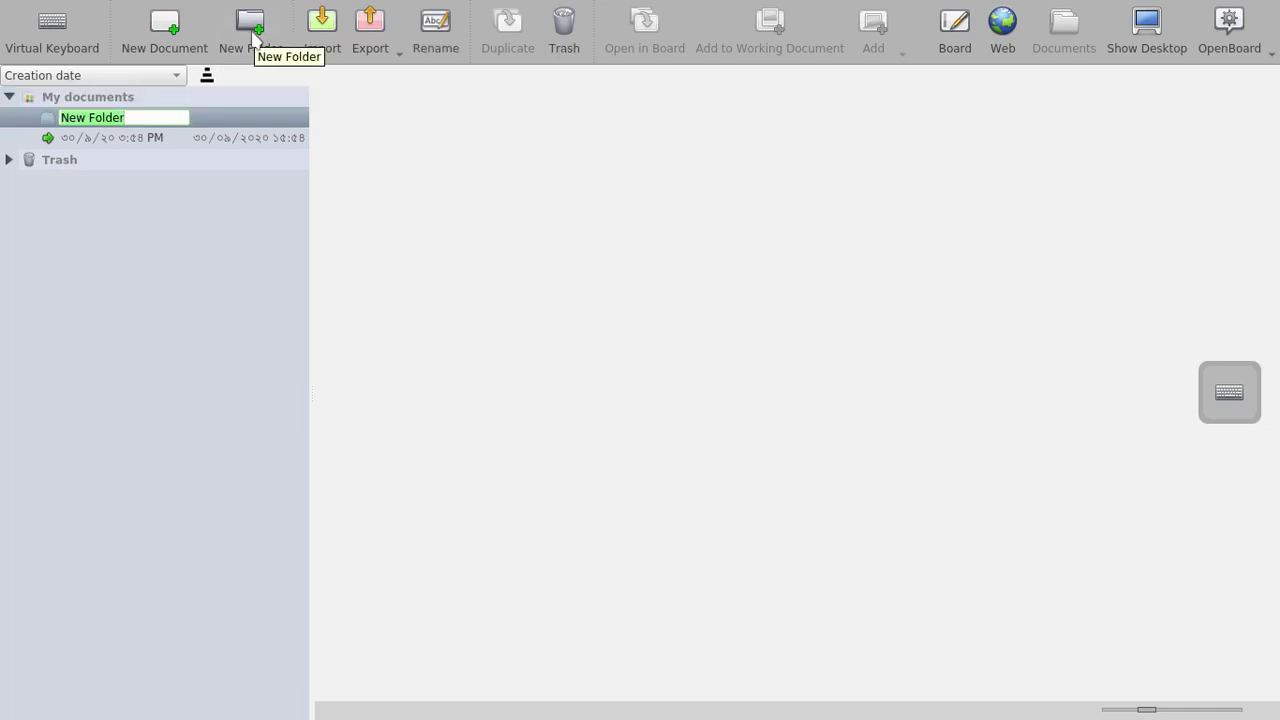
text(images)
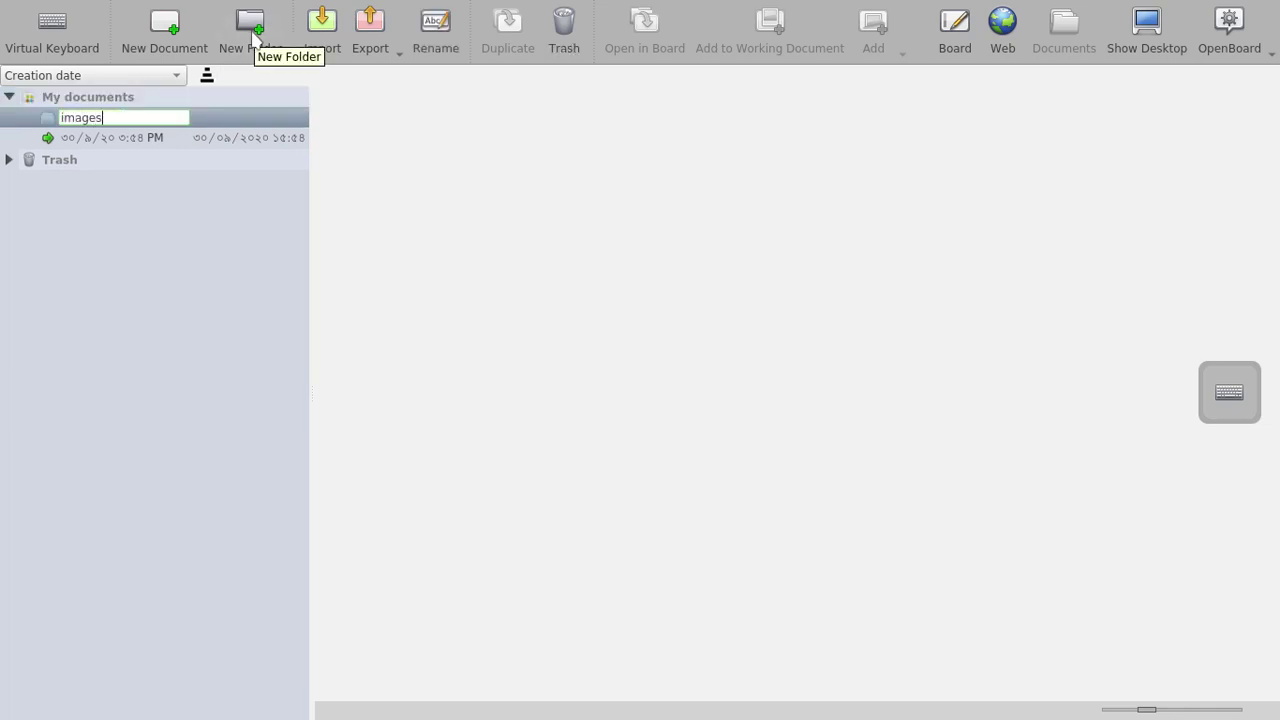
key(Return)
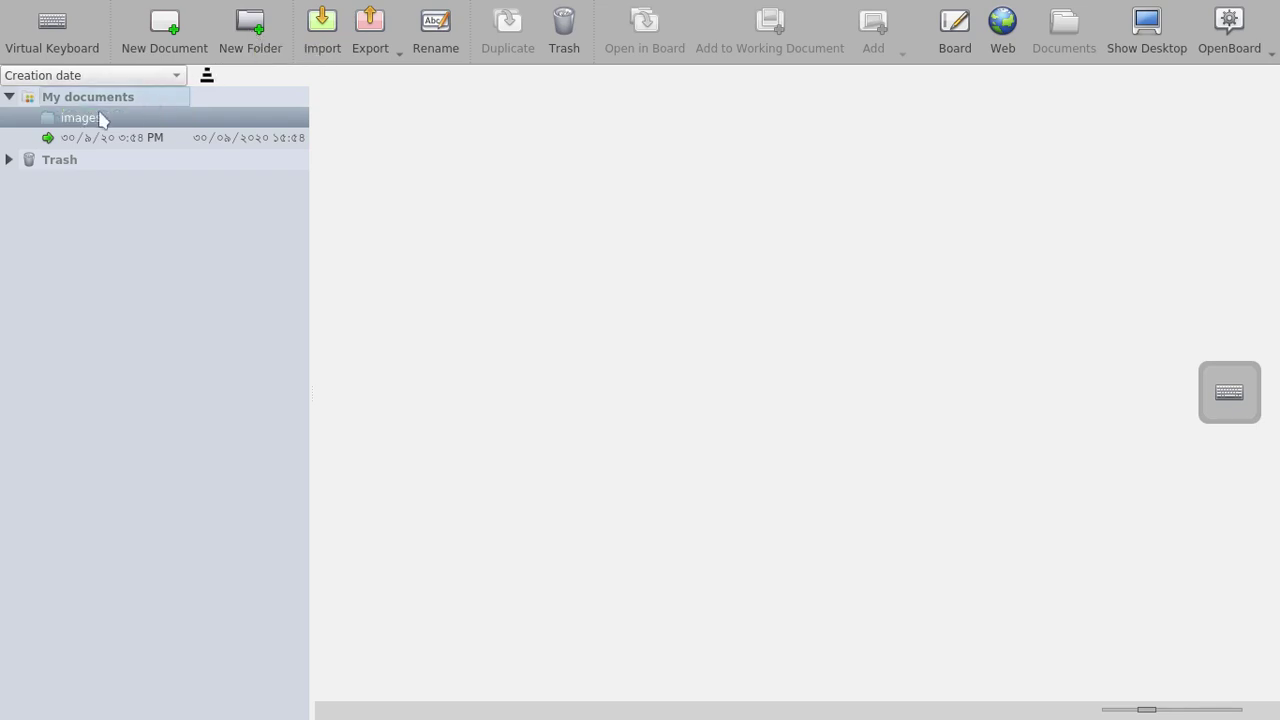
double_click(102, 120)
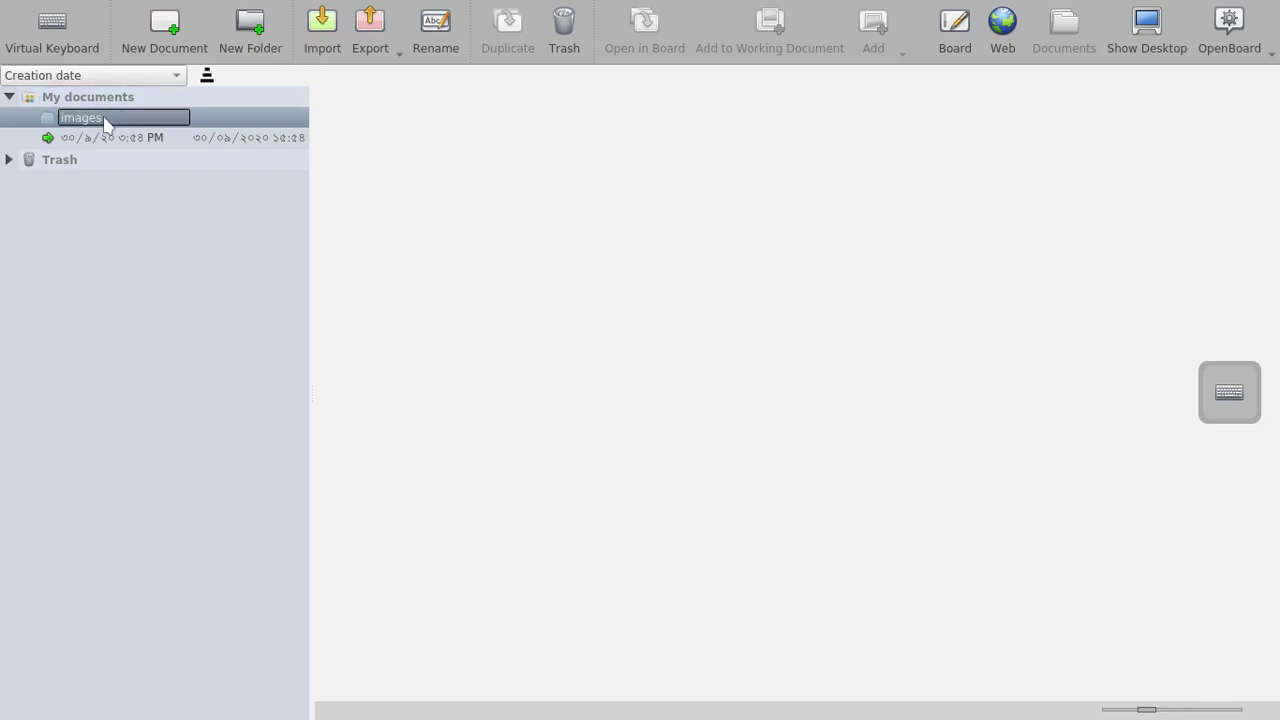
Create a new document named 'name' in images and open it on the board.
click(153, 33)
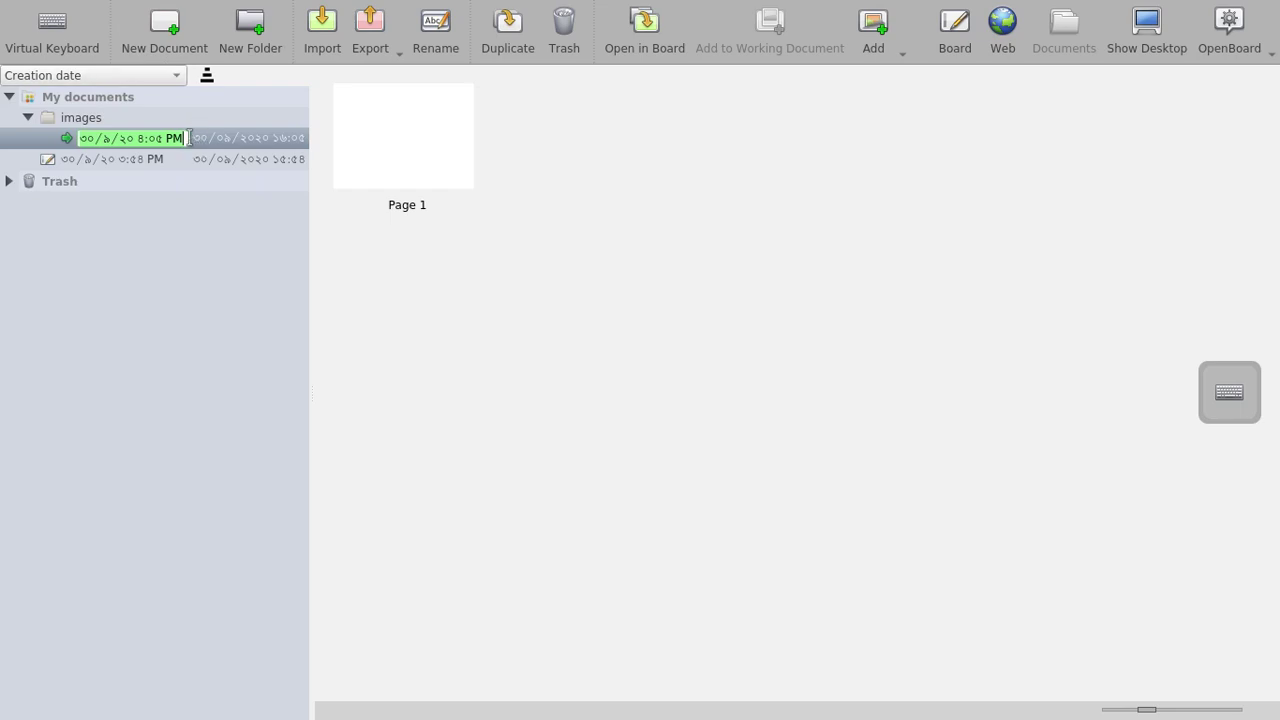
text(name)
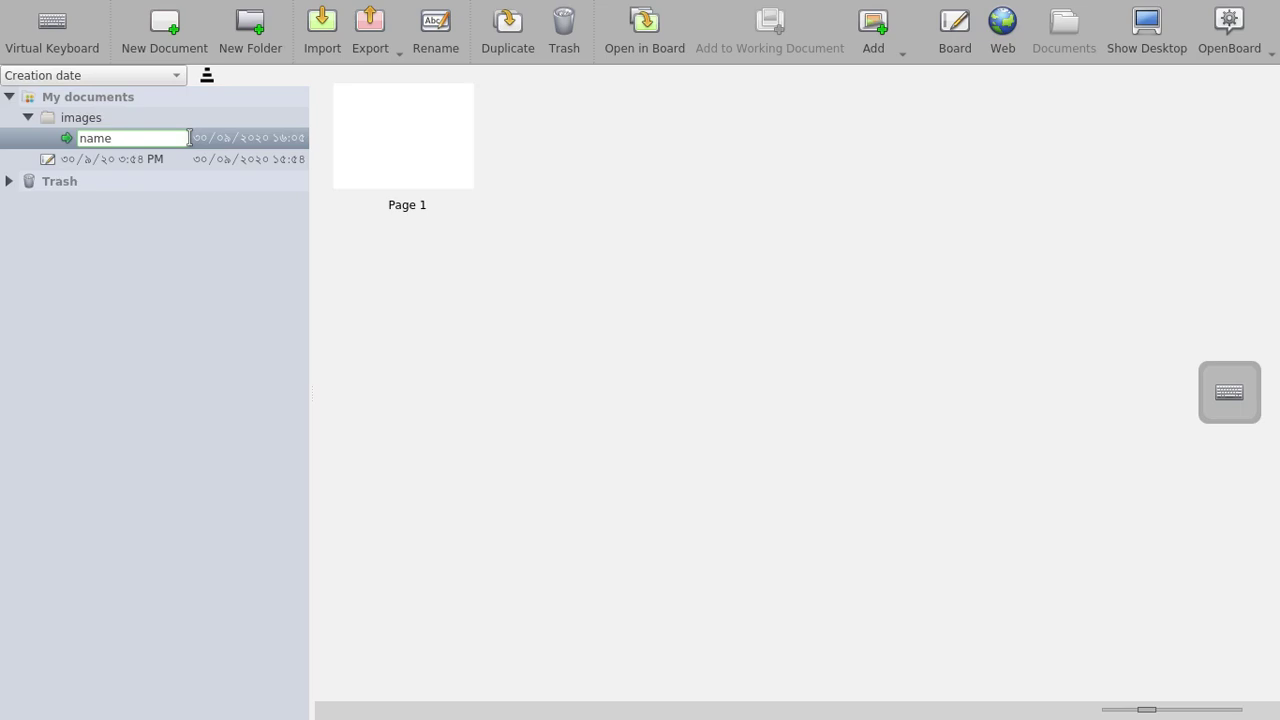
key(Return)
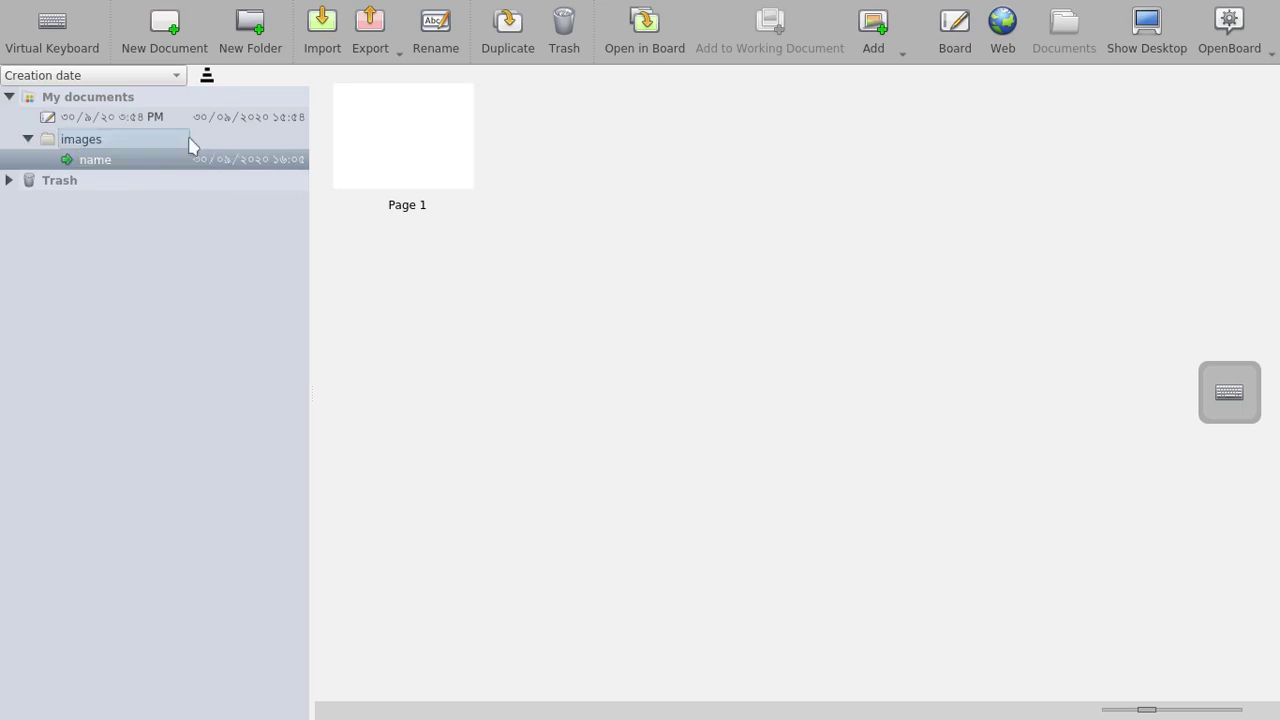
click(167, 160)
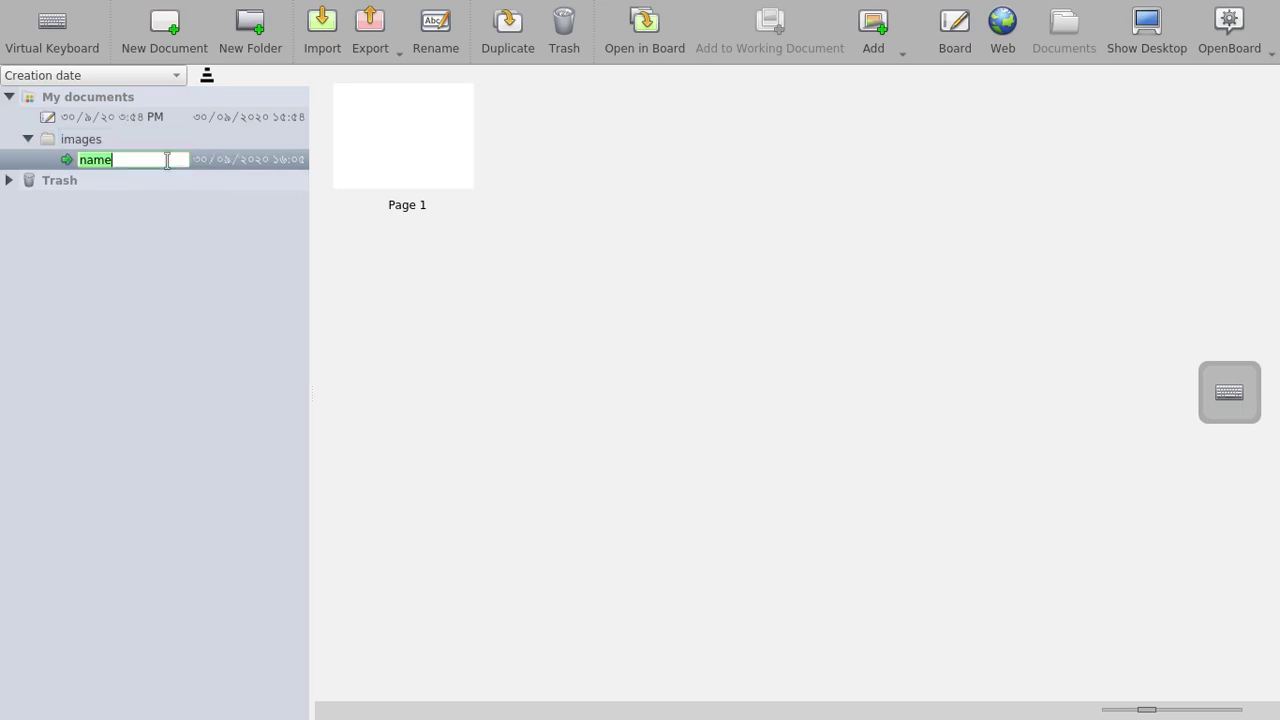
double_click(397, 157)
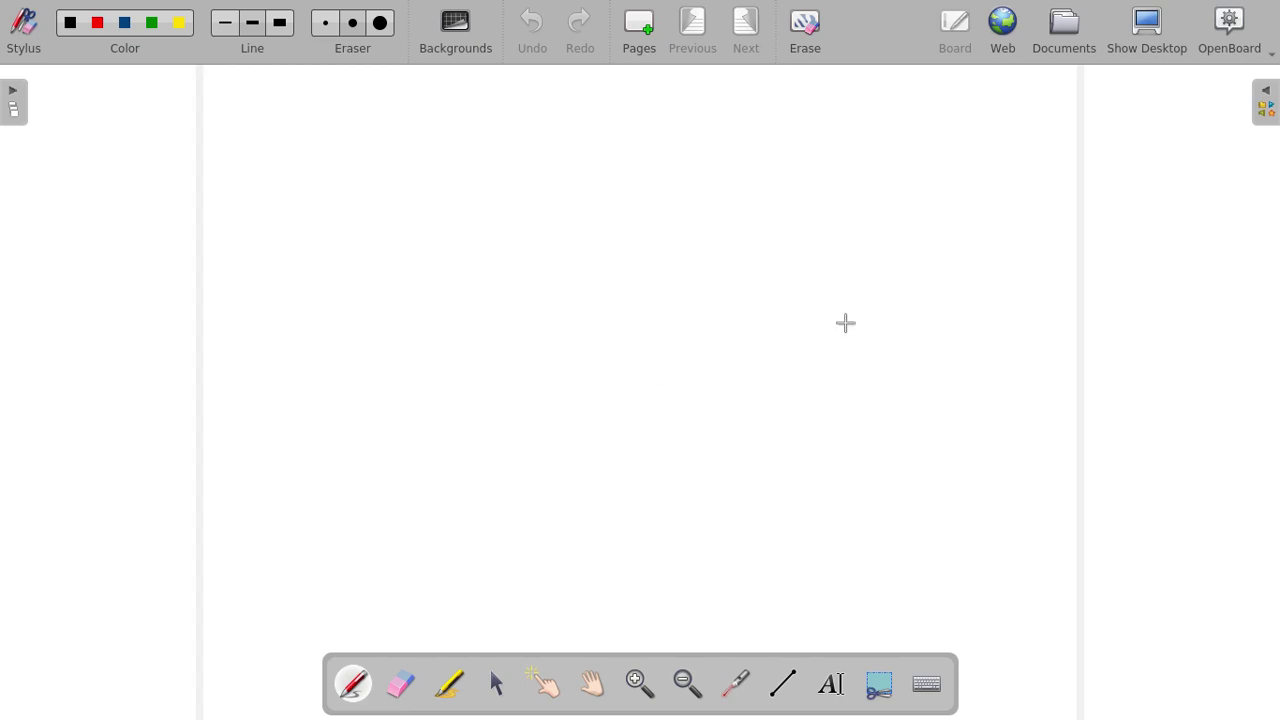
click(461, 32)
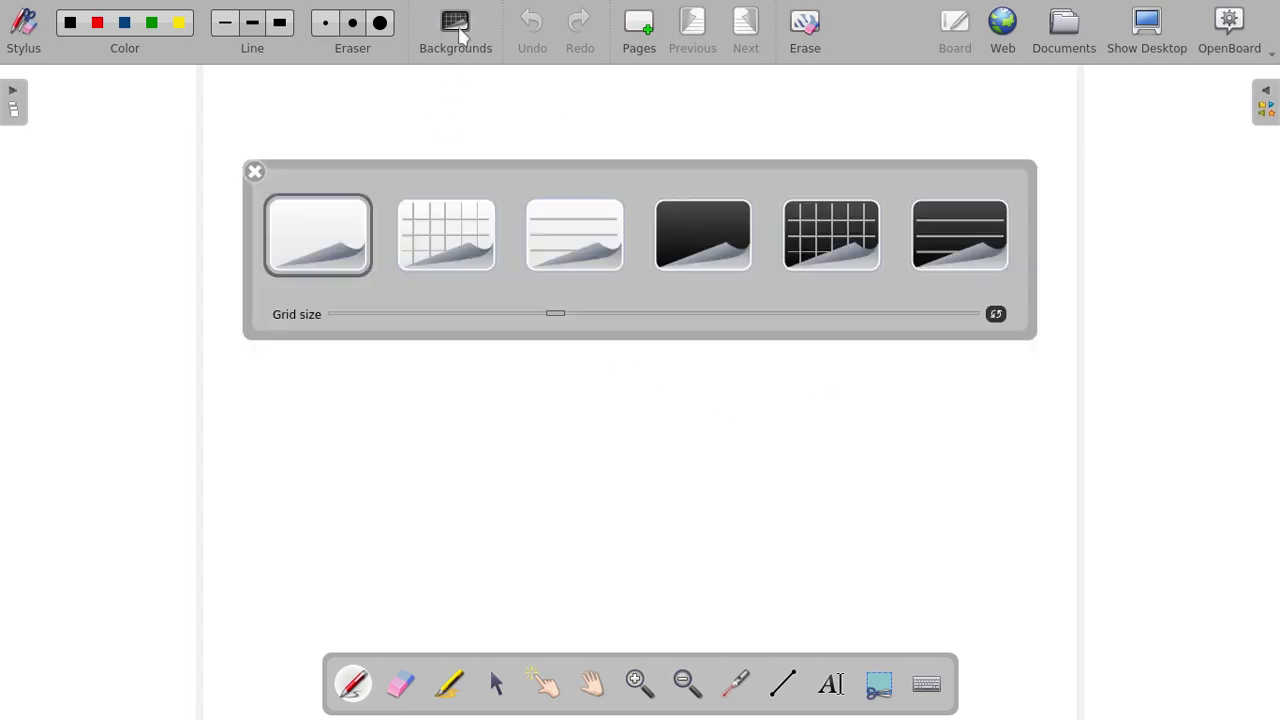
click(485, 250)
click(575, 250)
click(945, 258)
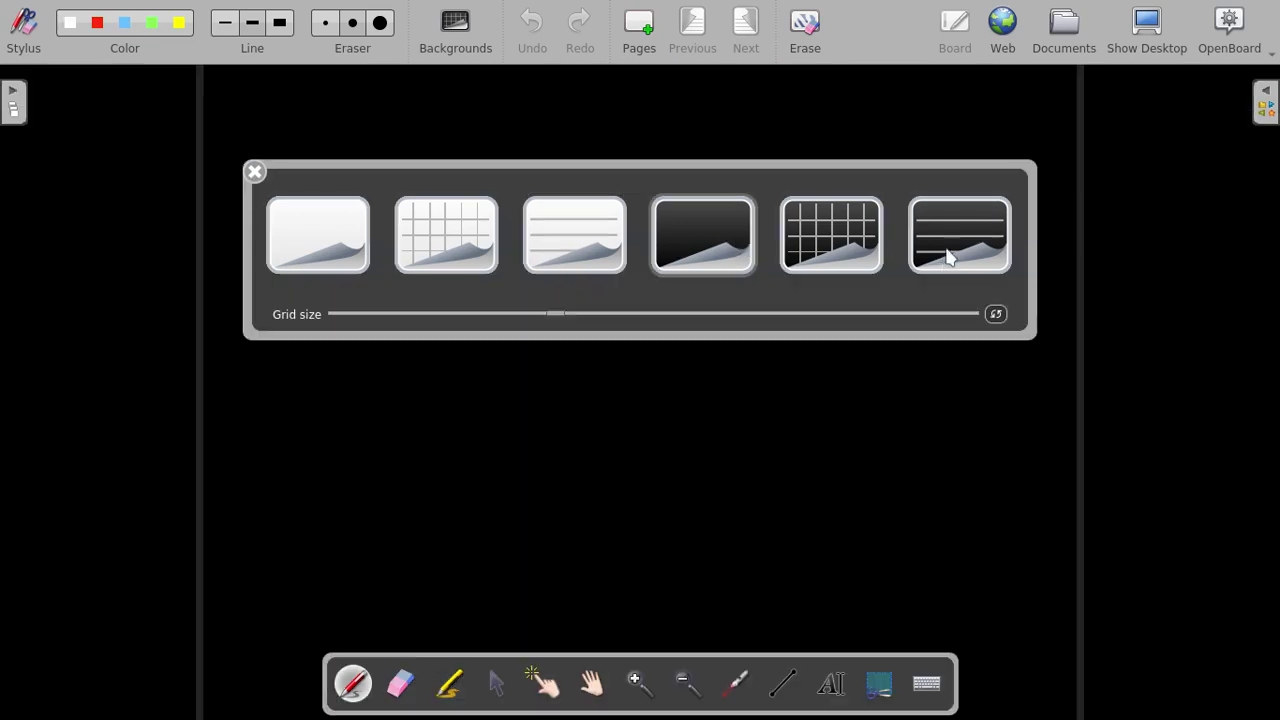
click(848, 240)
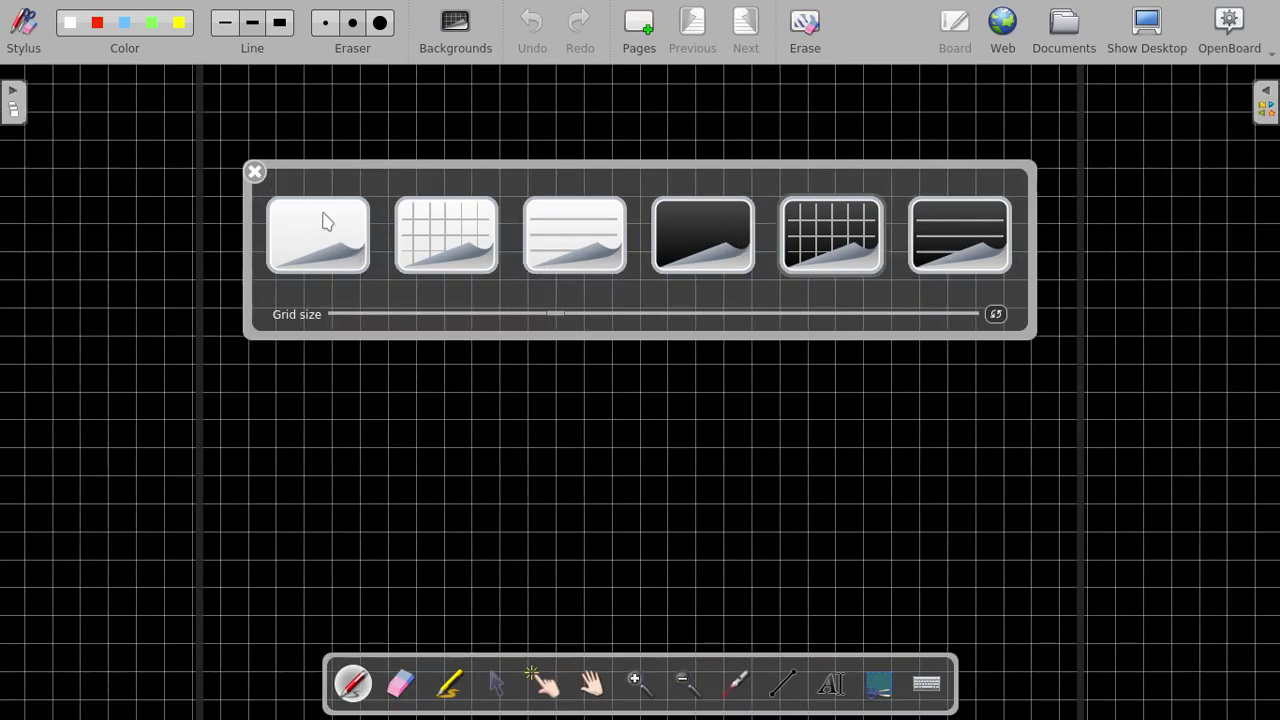
click(320, 218)
click(254, 174)
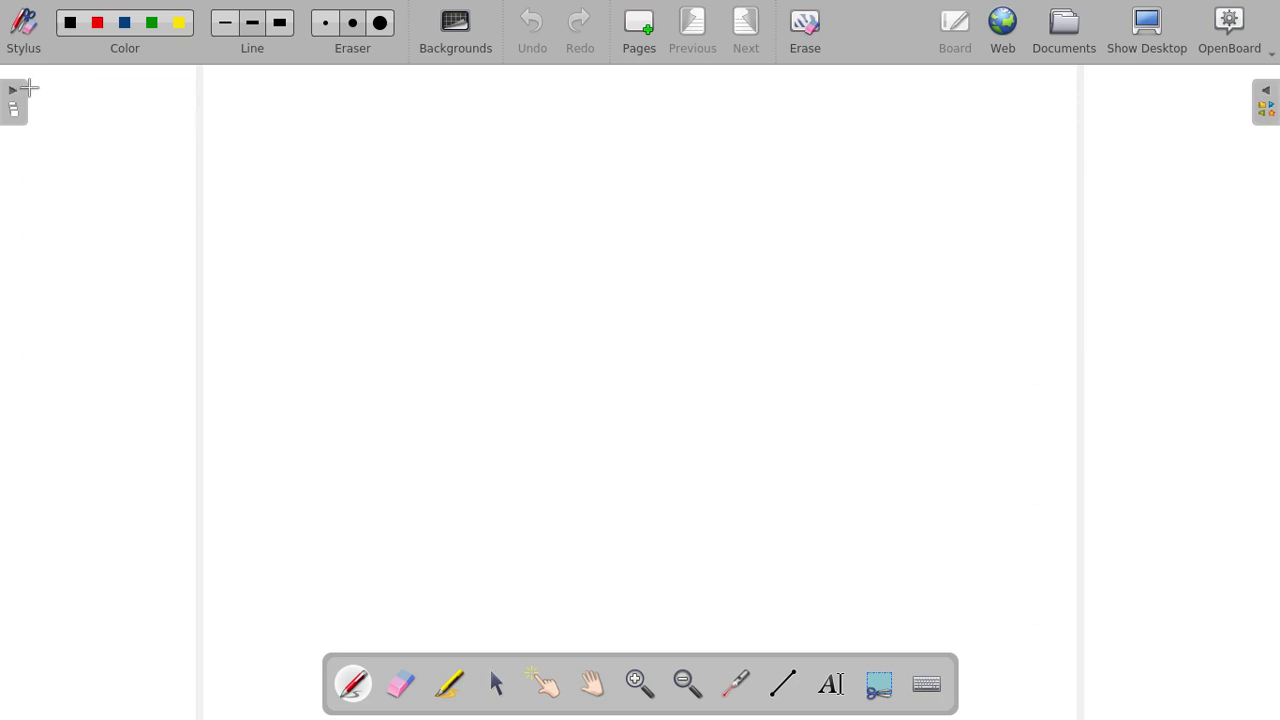
Show and hide the page thumbnails, then open and collapse the library panel.
click(16, 100)
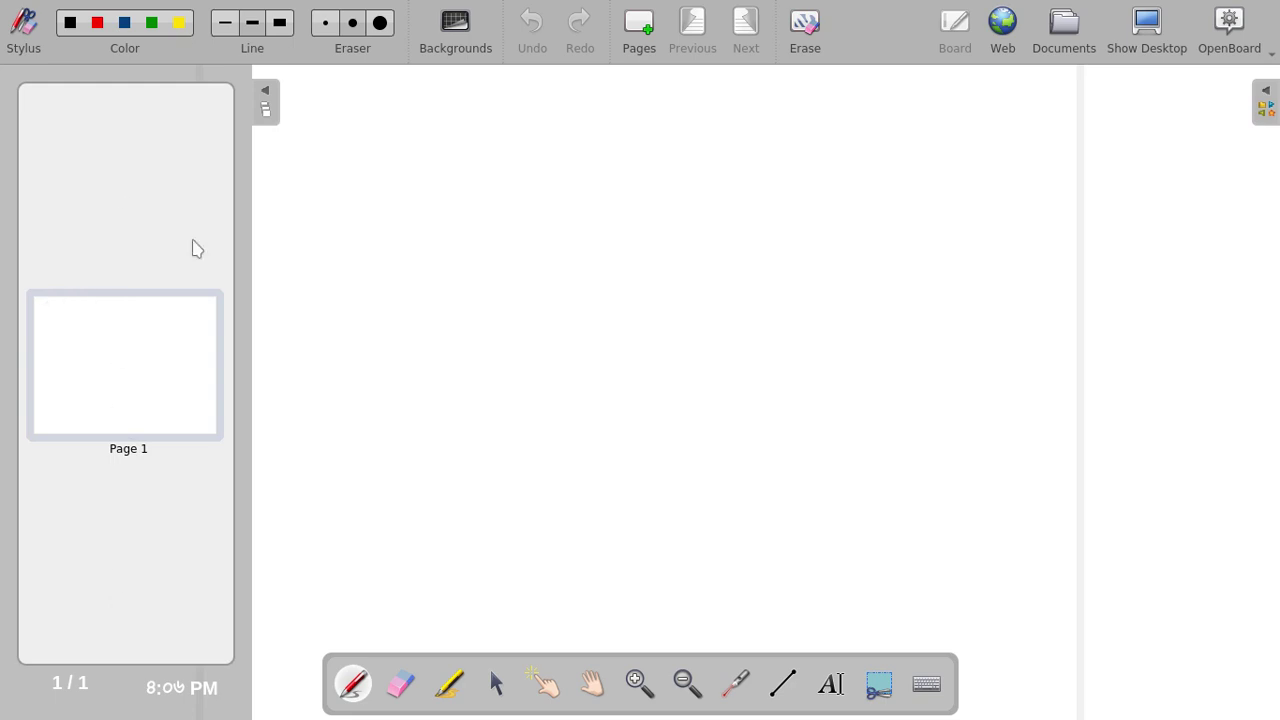
click(268, 98)
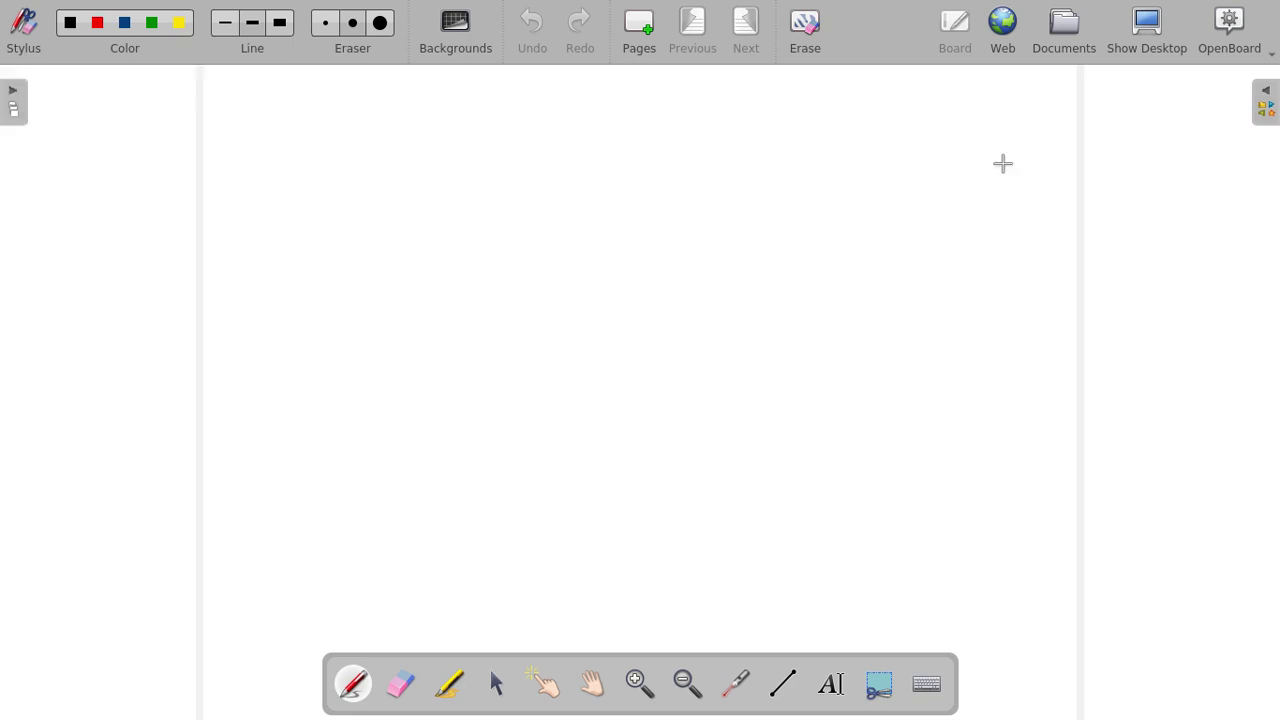
click(1266, 100)
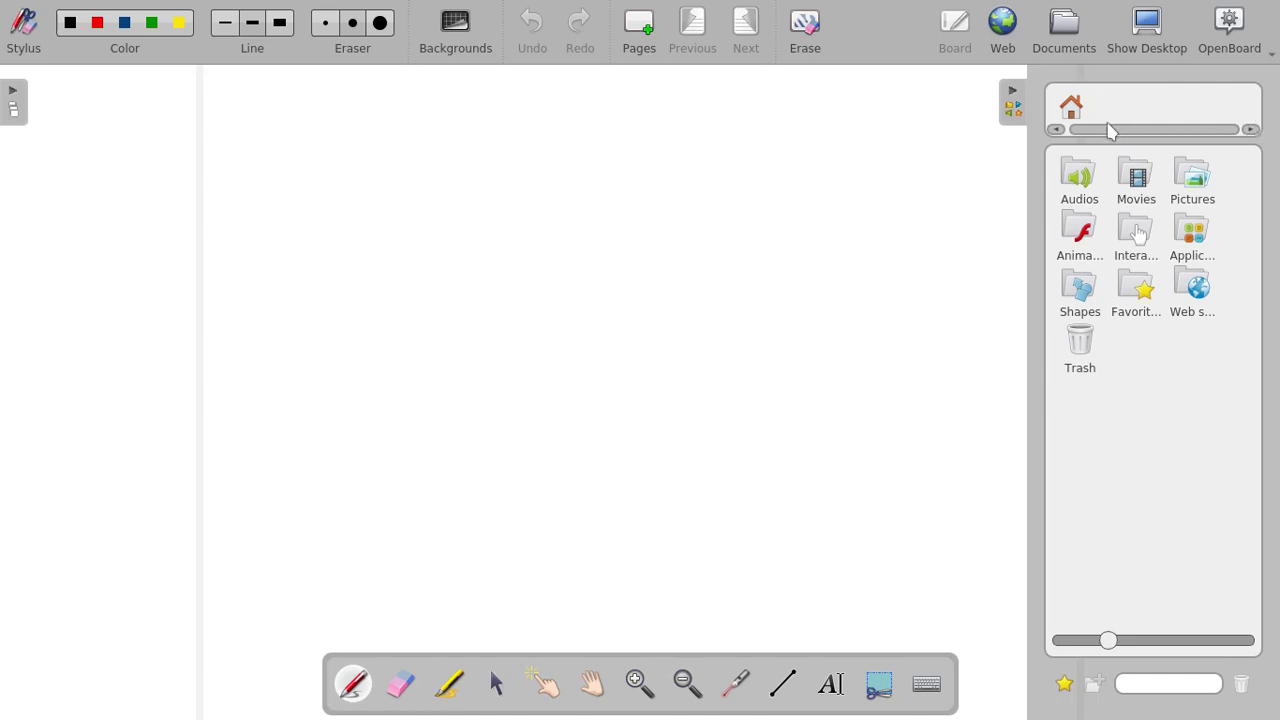
click(1013, 97)
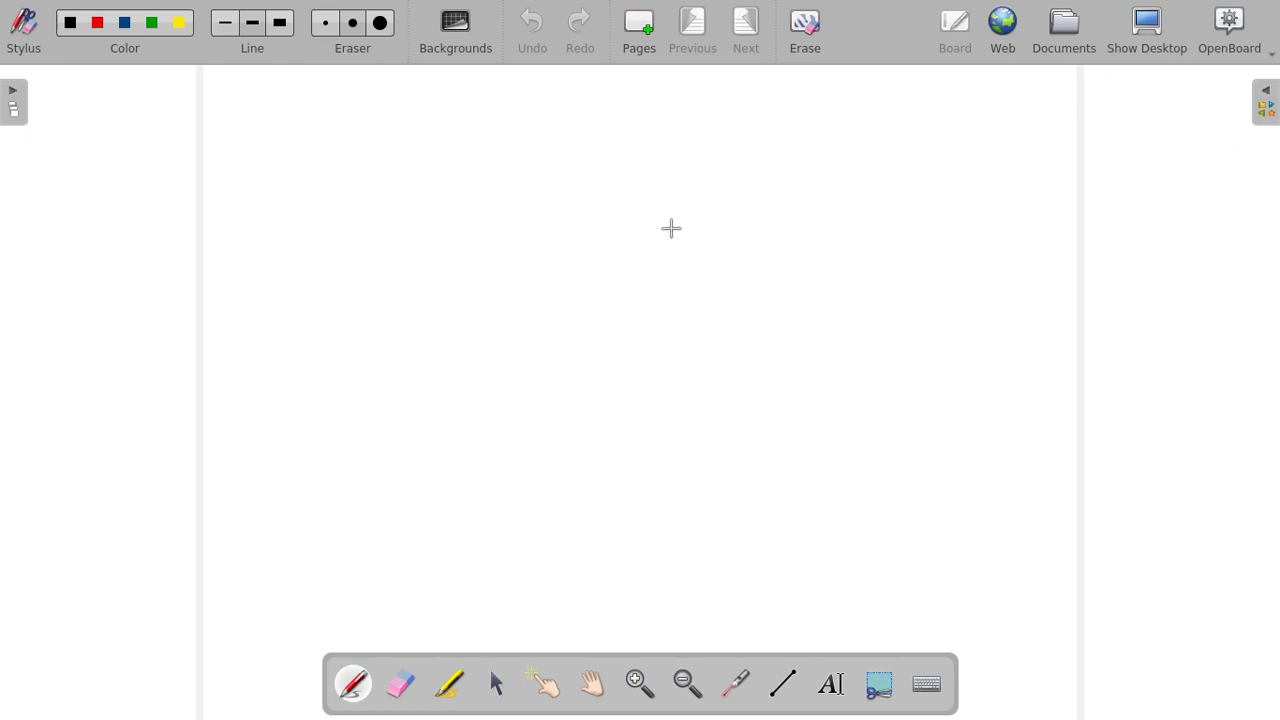
click(1145, 40)
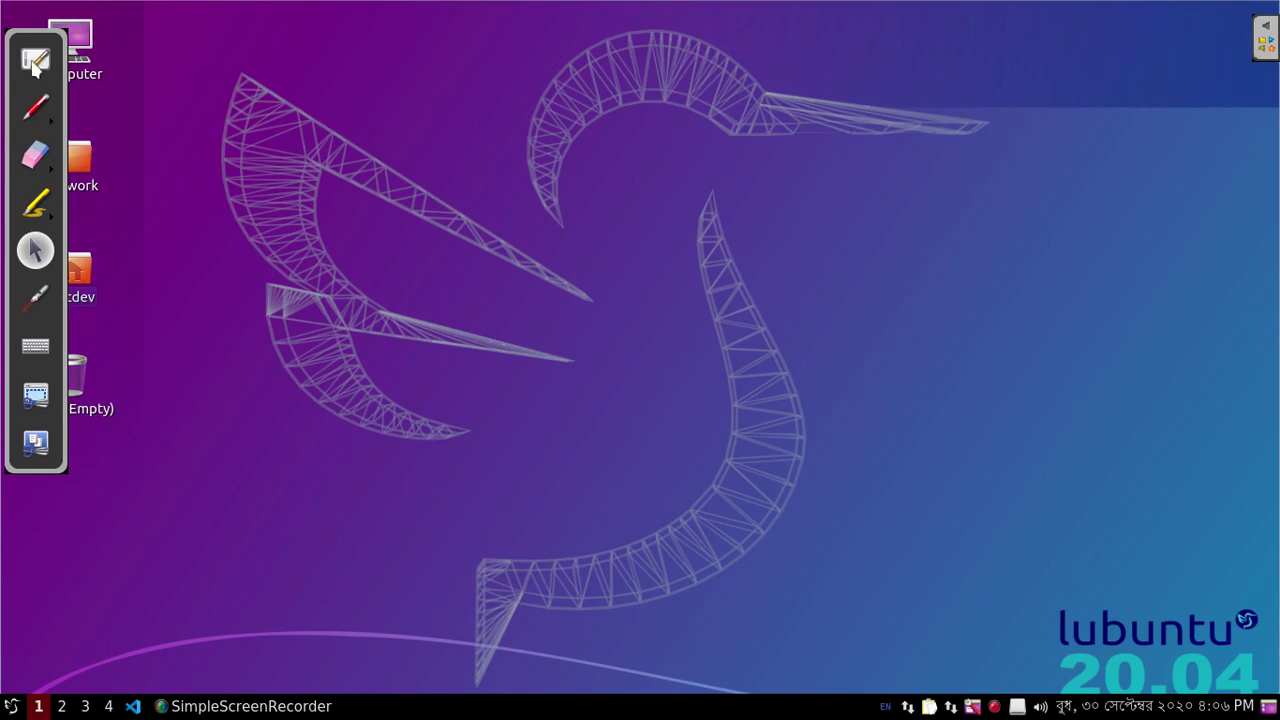
click(35, 60)
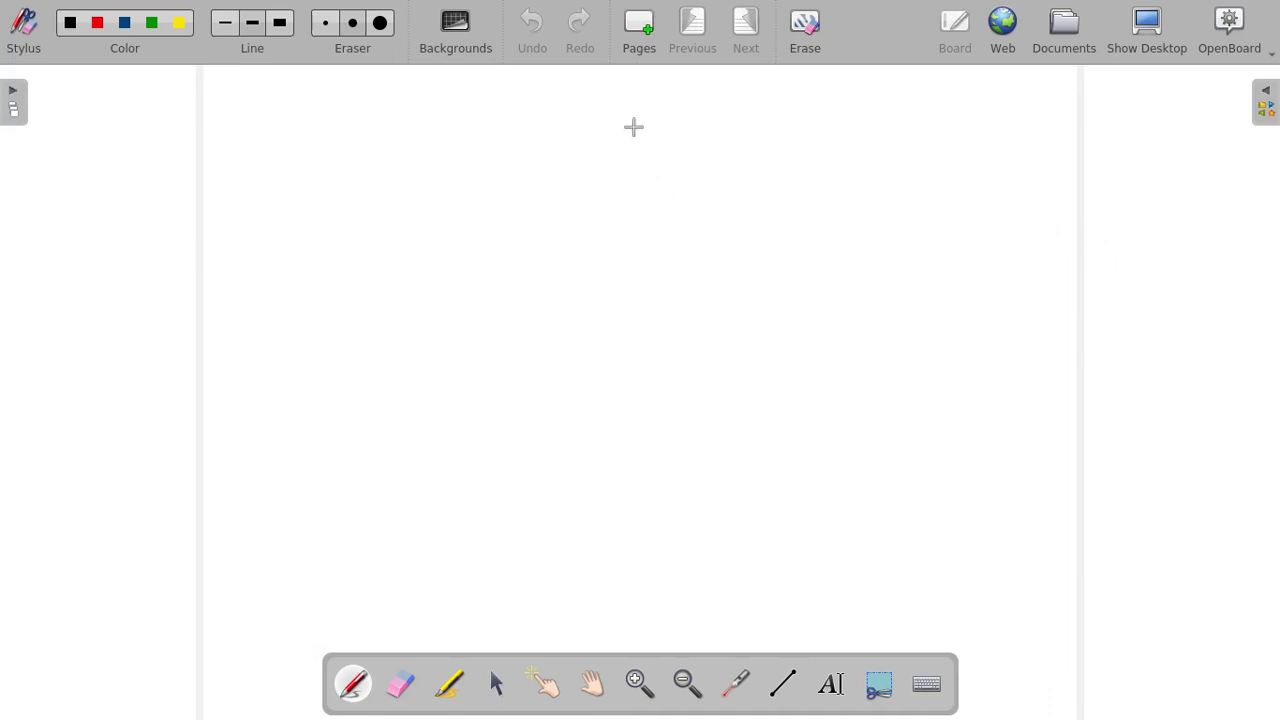
Add two pages, drawing a spiral on one and a freehand stroke on the next.
click(641, 30)
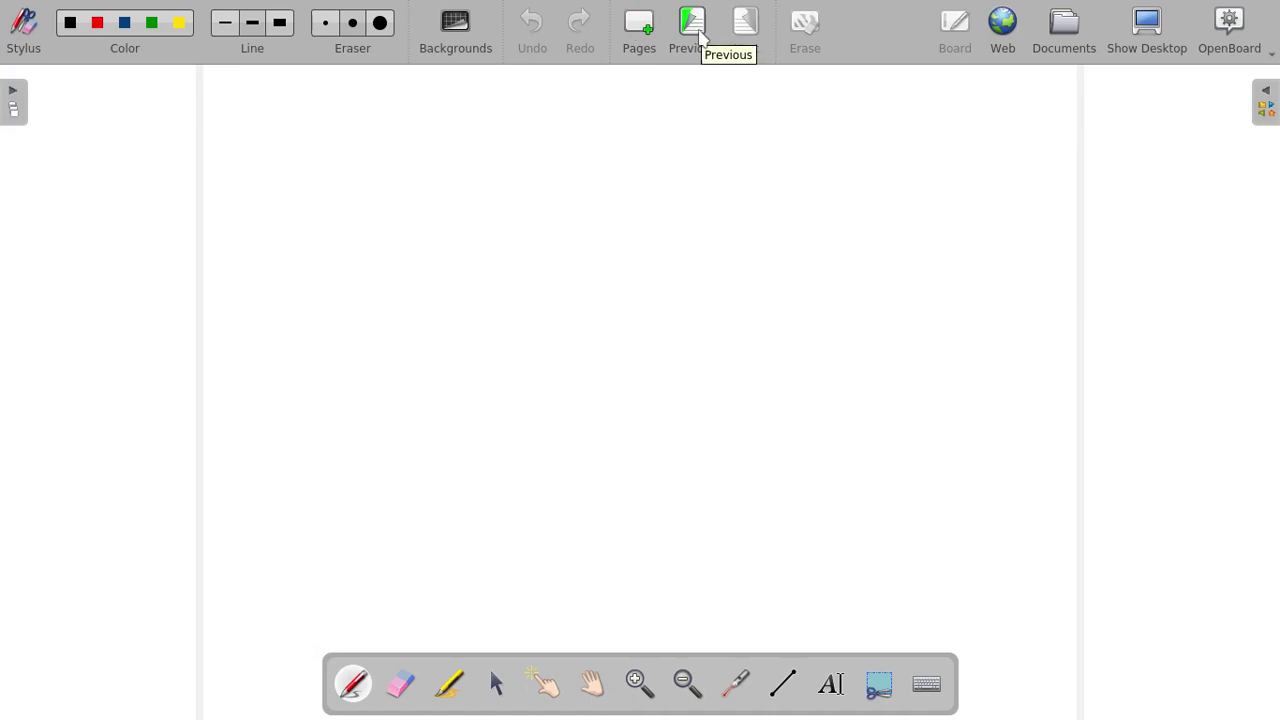
mouse_move(521, 226)
mouse_down()
mouse_move(713, 327)
mouse_move(667, 358)
mouse_up()
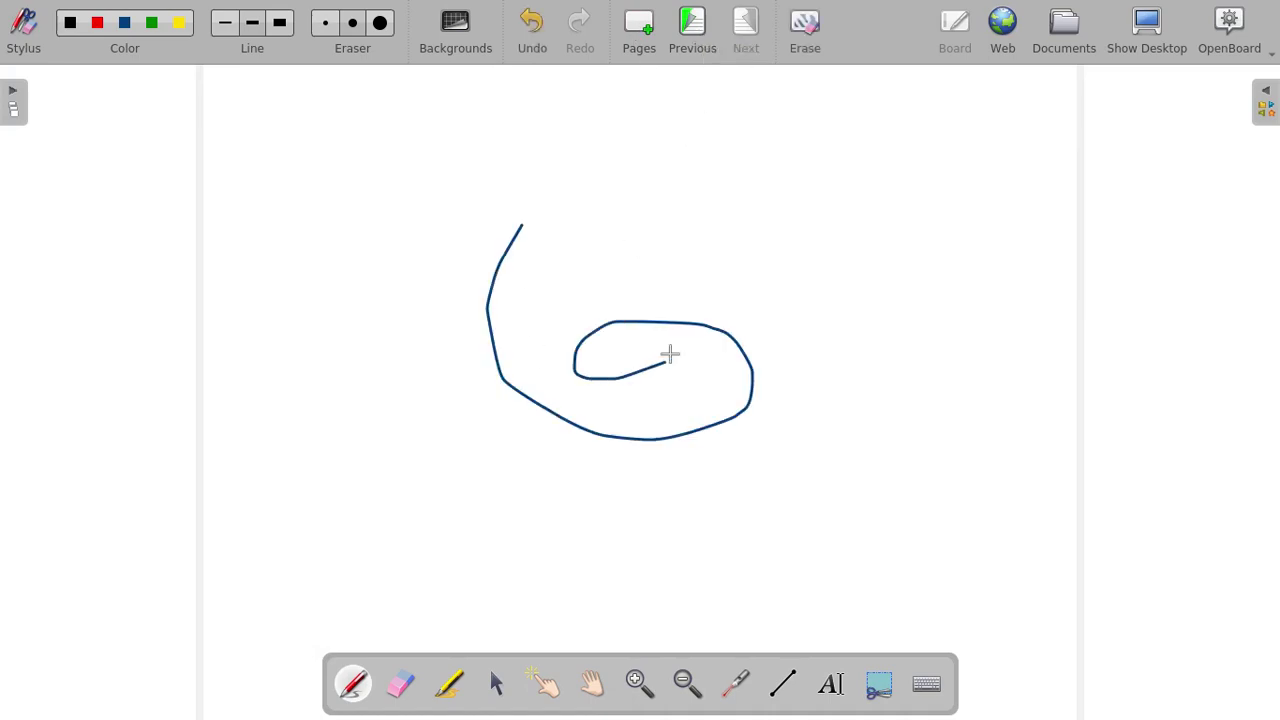
click(638, 30)
click(695, 30)
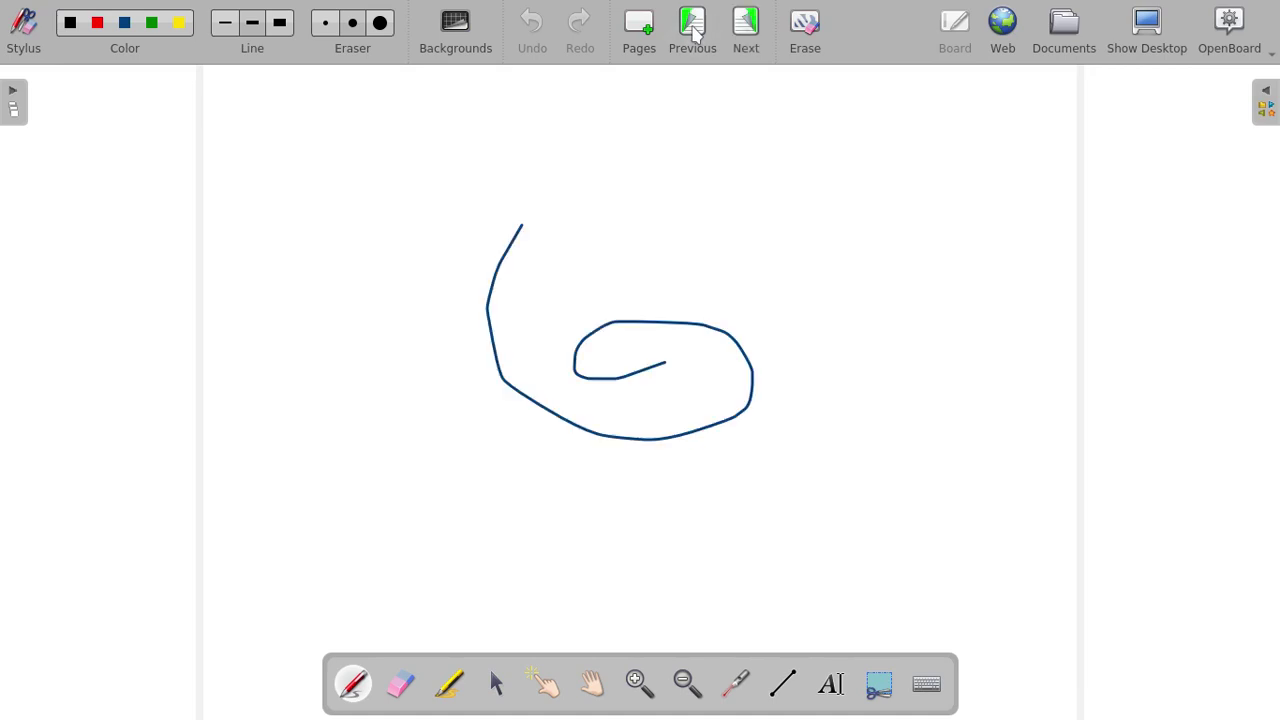
click(747, 45)
mouse_move(561, 289)
mouse_down()
mouse_move(606, 405)
mouse_move(680, 281)
mouse_up()
Add a hook beside the spiral, then draw a letter A on the first page.
click(681, 45)
drag(734, 202, 722, 214)
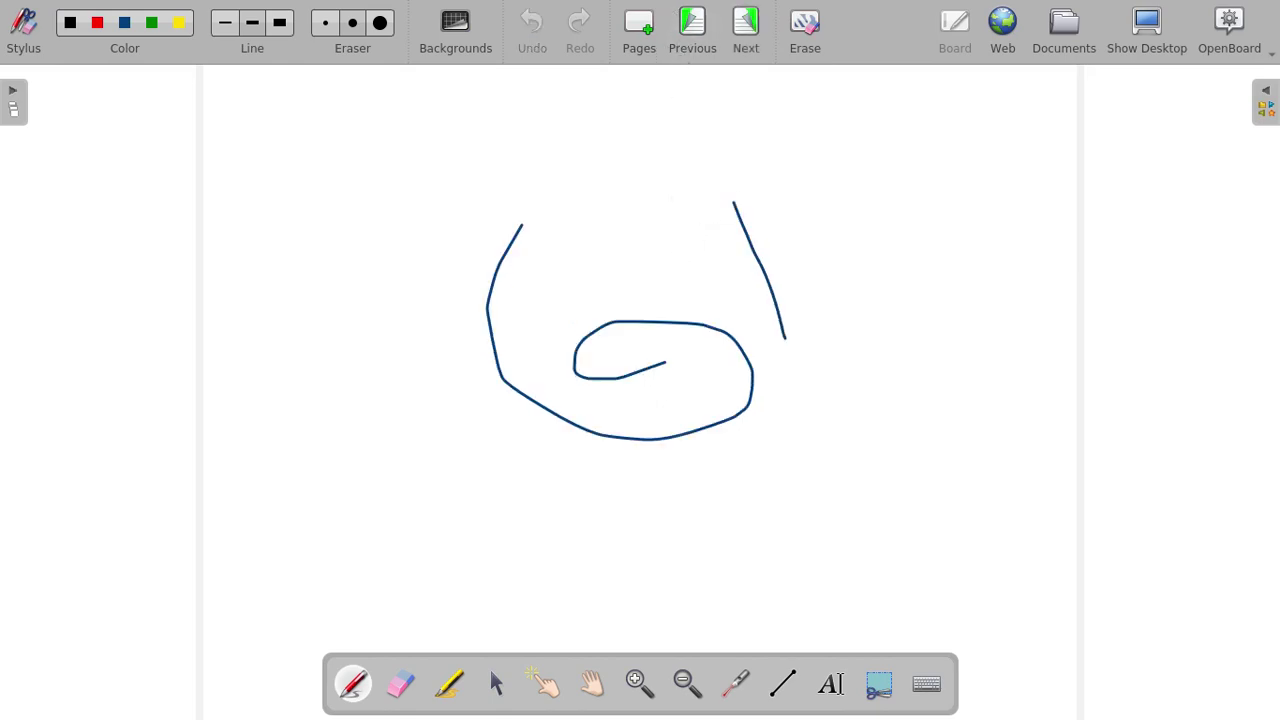
click(690, 36)
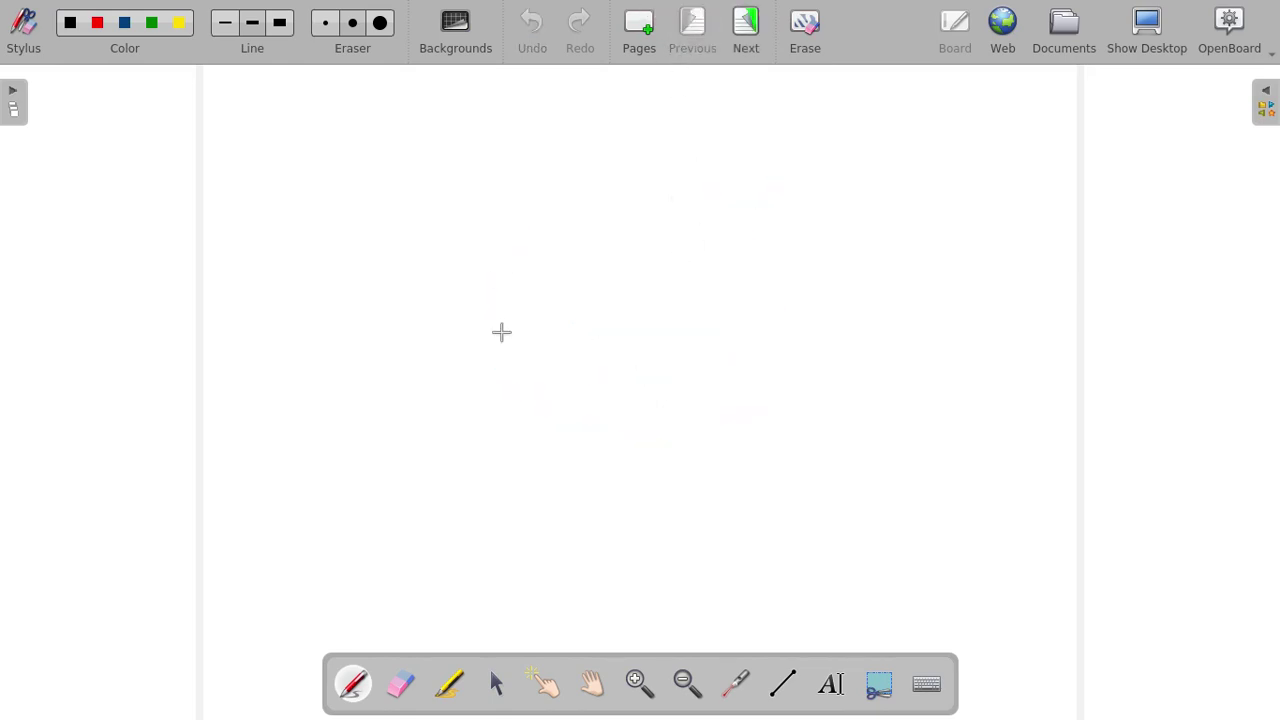
drag(514, 263, 607, 366)
drag(482, 318, 628, 295)
Return to the spiral page and erase everything on it.
click(744, 38)
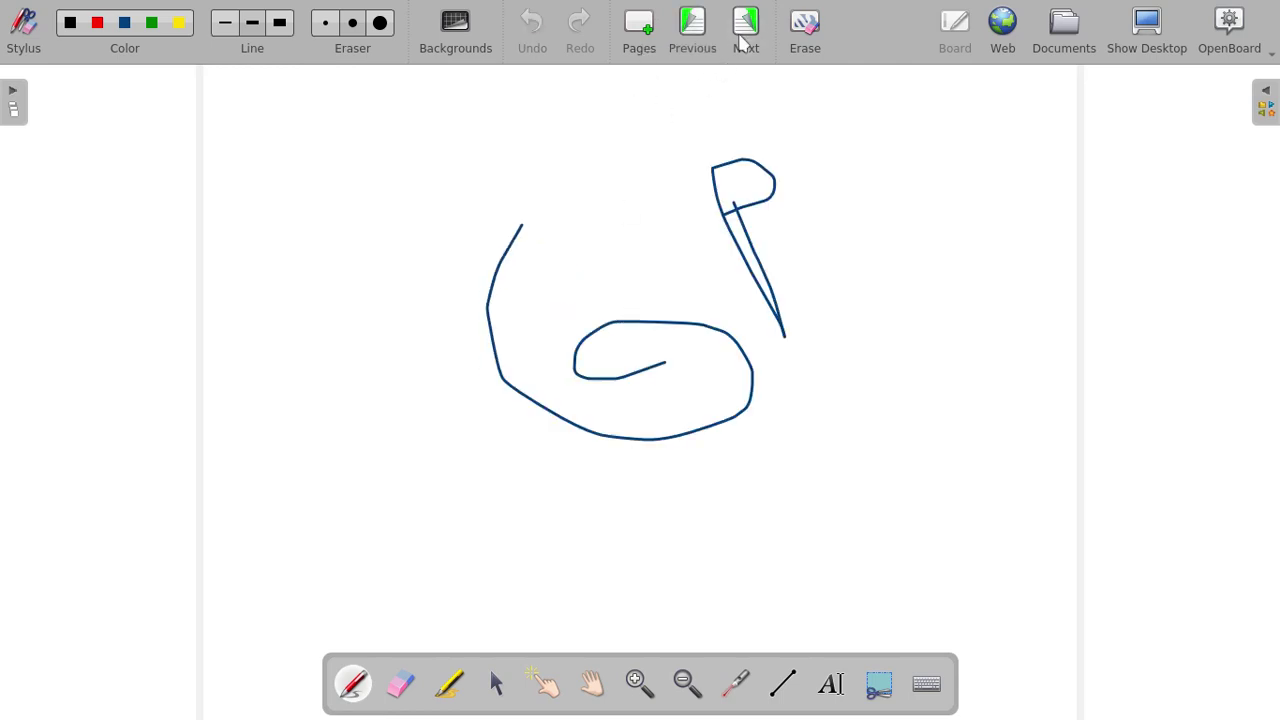
click(691, 38)
click(804, 24)
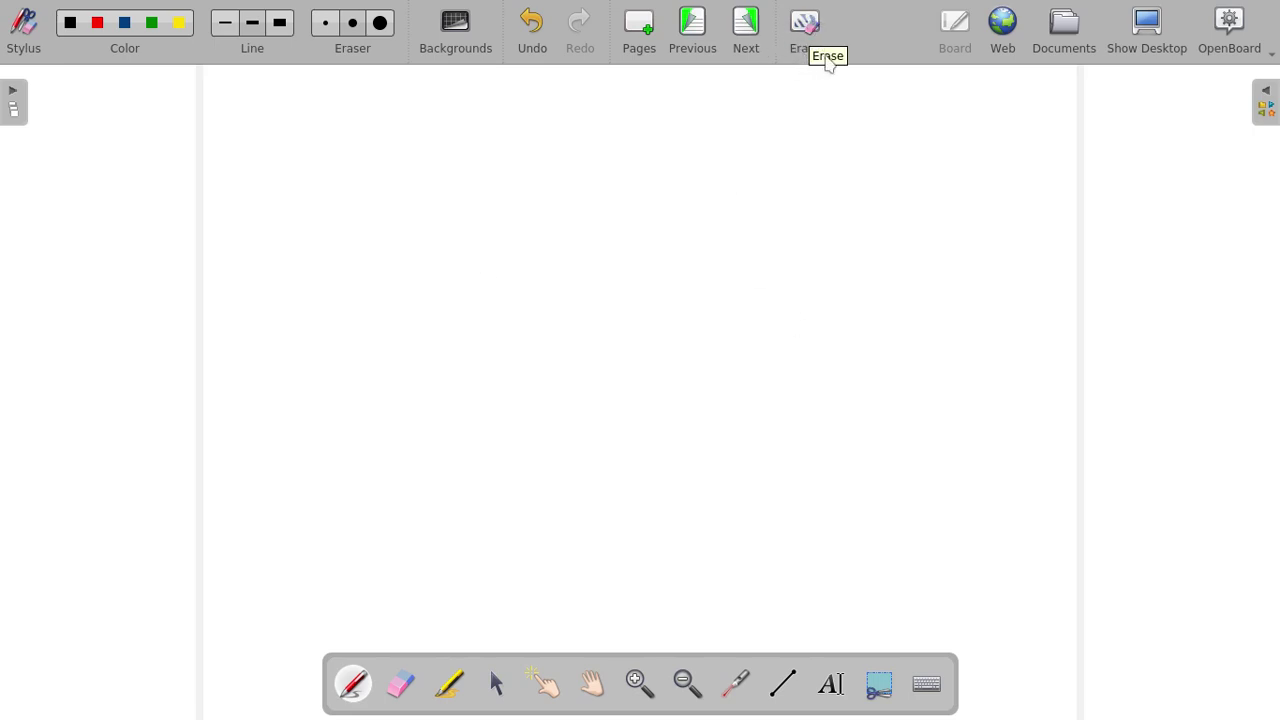
Step back to the letter A page and erase it, leaving it blank.
click(692, 33)
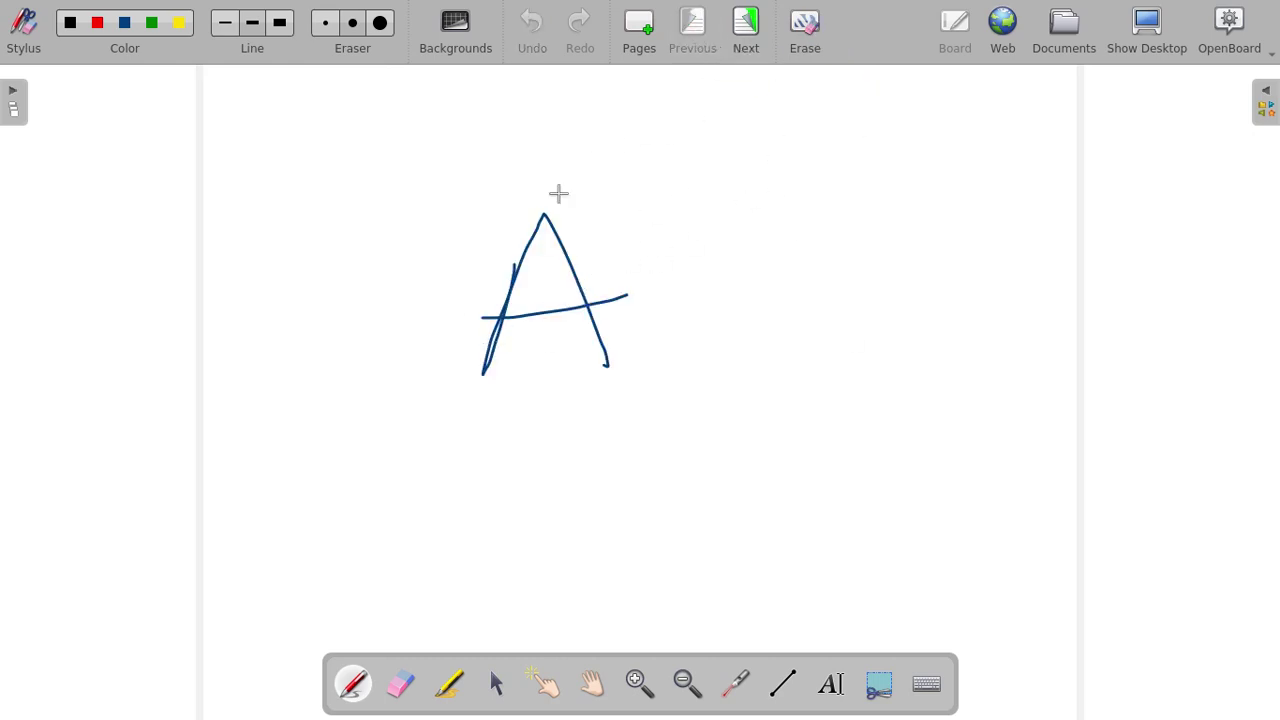
click(806, 24)
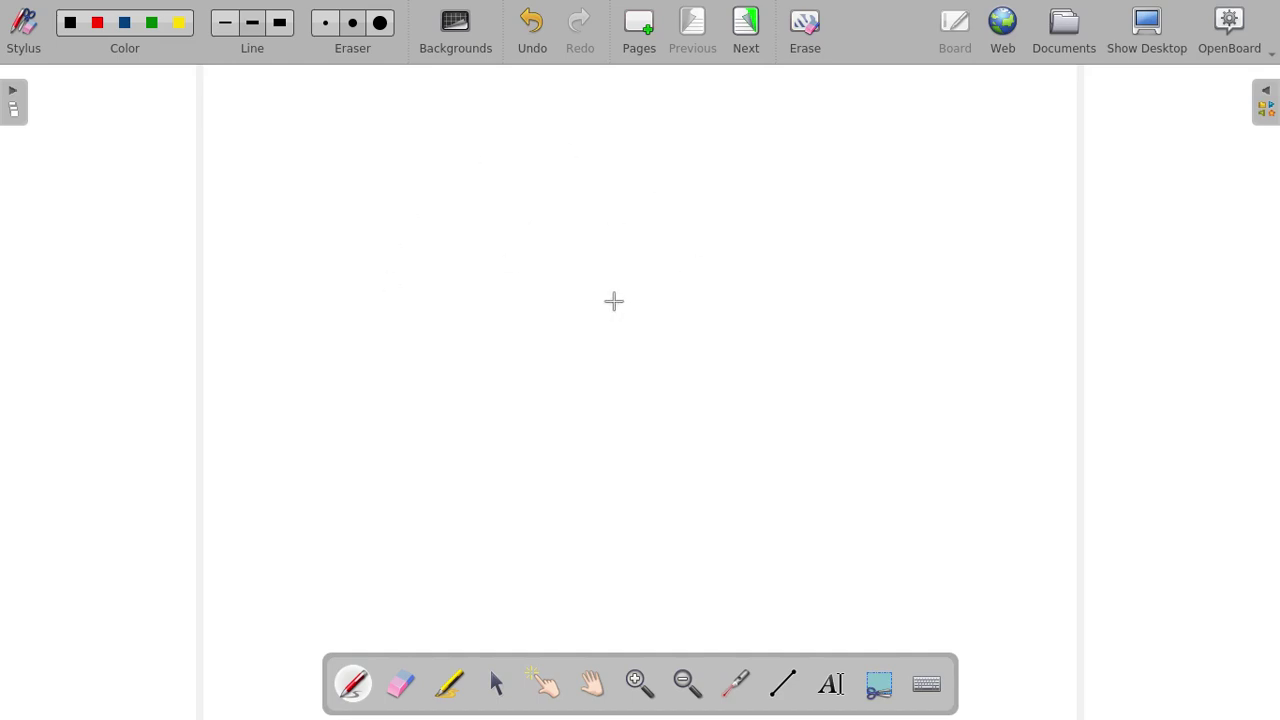
Switch on Podcast mode from the main menu and start recording.
click(1273, 55)
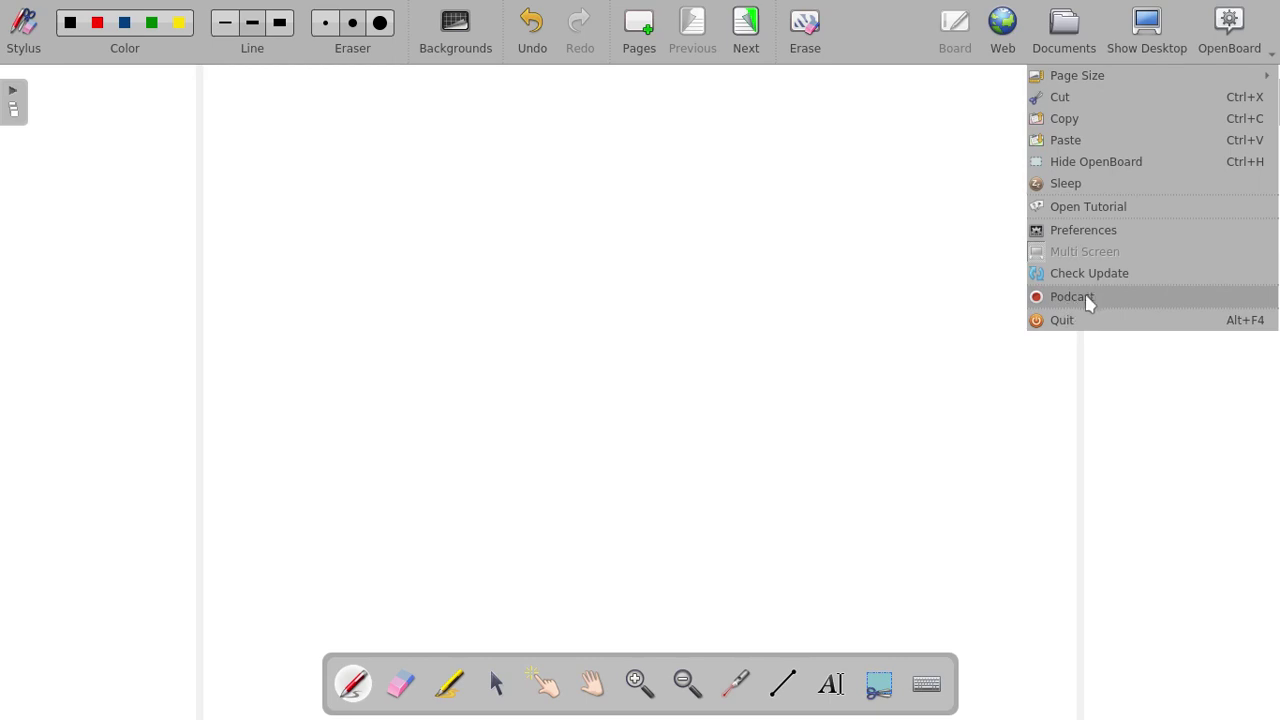
click(1085, 294)
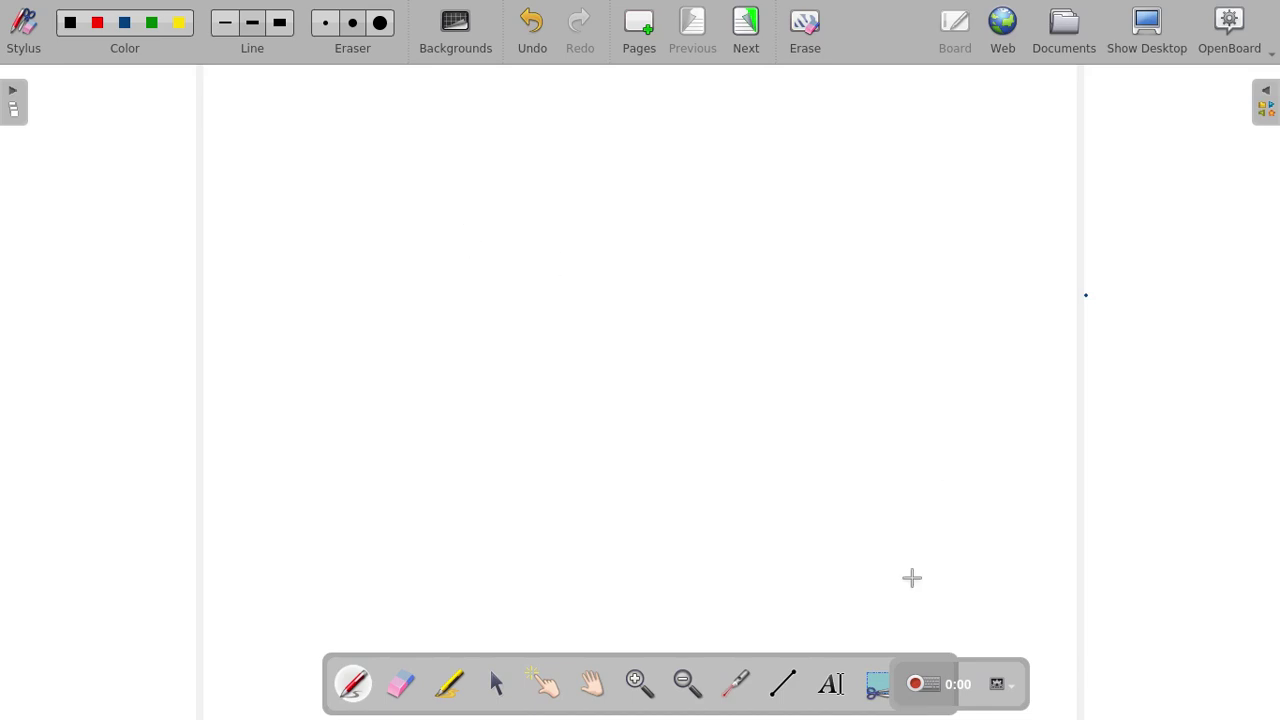
click(915, 685)
Scribble two large freehand strokes across the page, then stop to save the podcast.
mouse_move(395, 221)
mouse_down()
mouse_move(470, 287)
mouse_move(455, 362)
mouse_move(778, 378)
mouse_move(1013, 372)
mouse_move(1094, 355)
mouse_up()
mouse_move(652, 172)
mouse_down()
mouse_move(728, 435)
mouse_move(340, 515)
mouse_move(534, 410)
mouse_move(543, 453)
mouse_move(661, 413)
mouse_up()
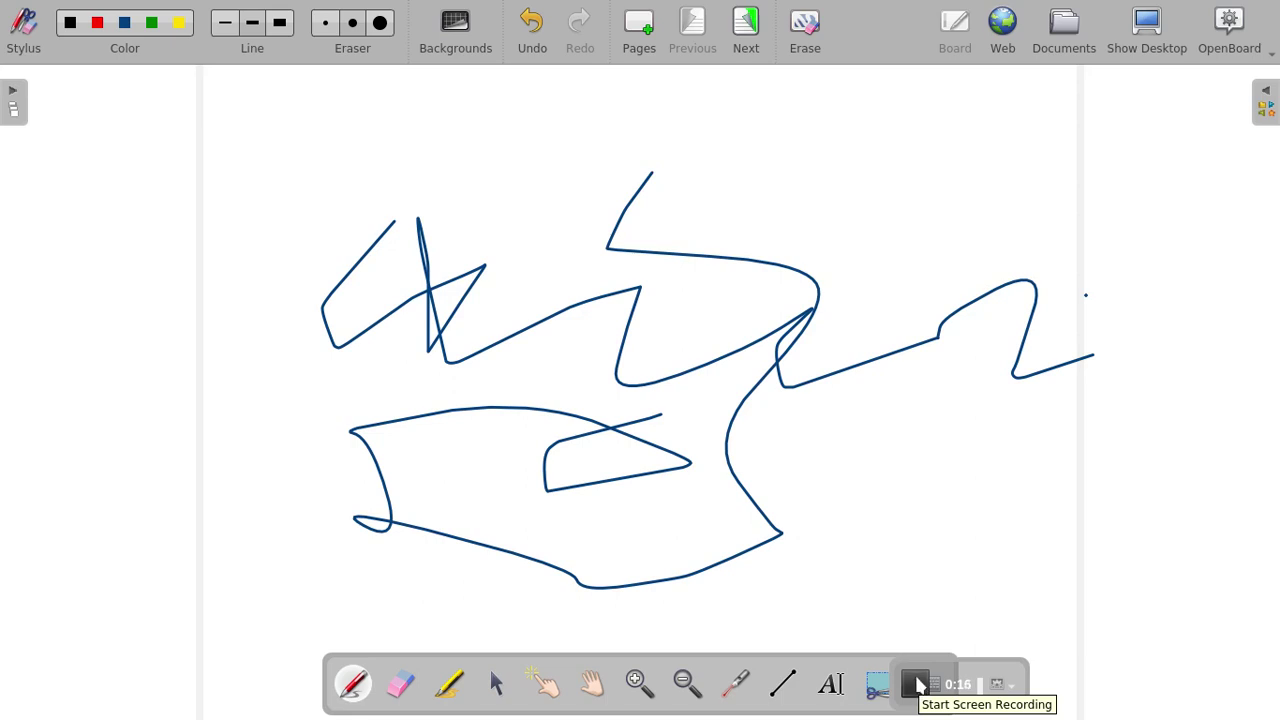
click(918, 686)
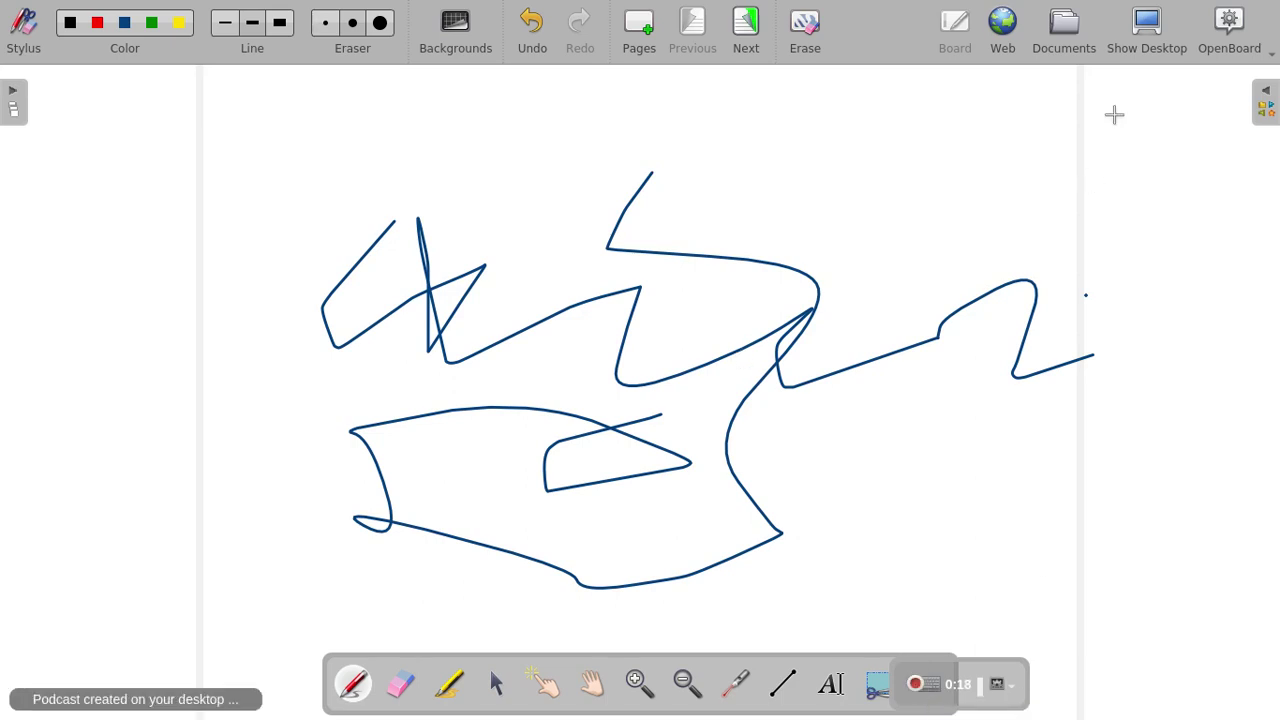
Switch to desktop mode, hide the board tools, and play OpenBoard Cast.mp4 in VLC.
click(1140, 32)
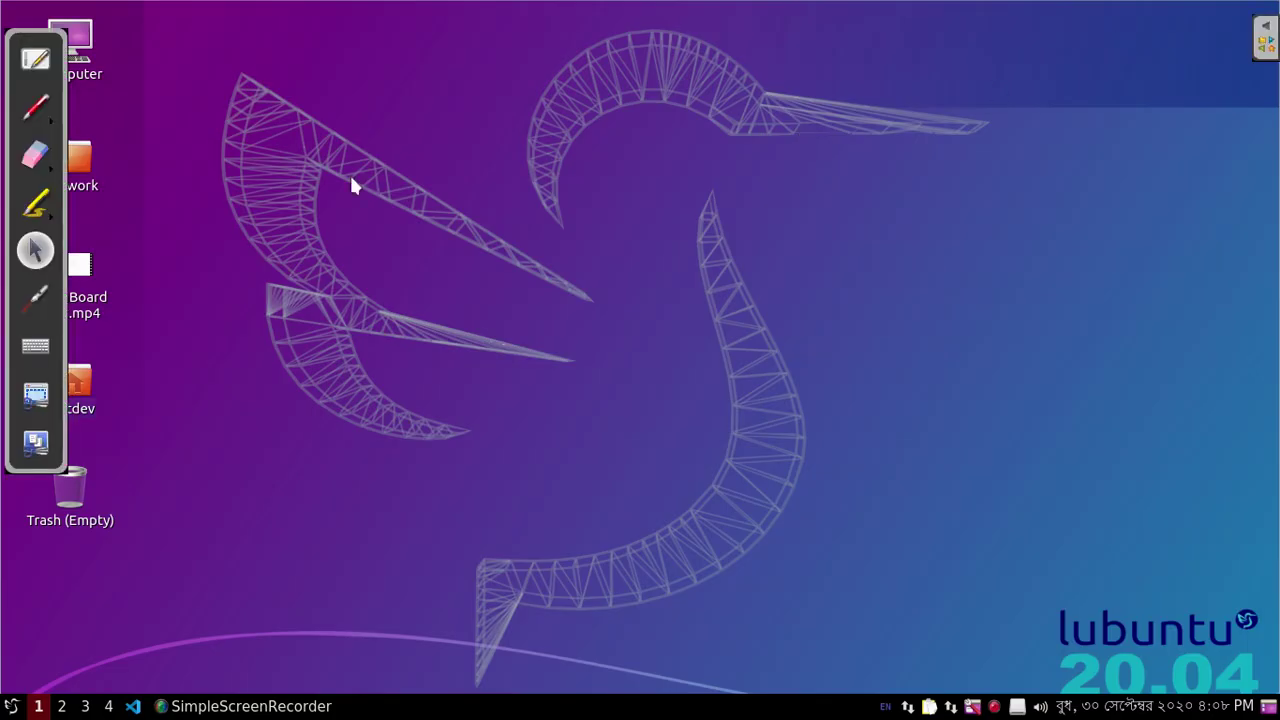
click(28, 60)
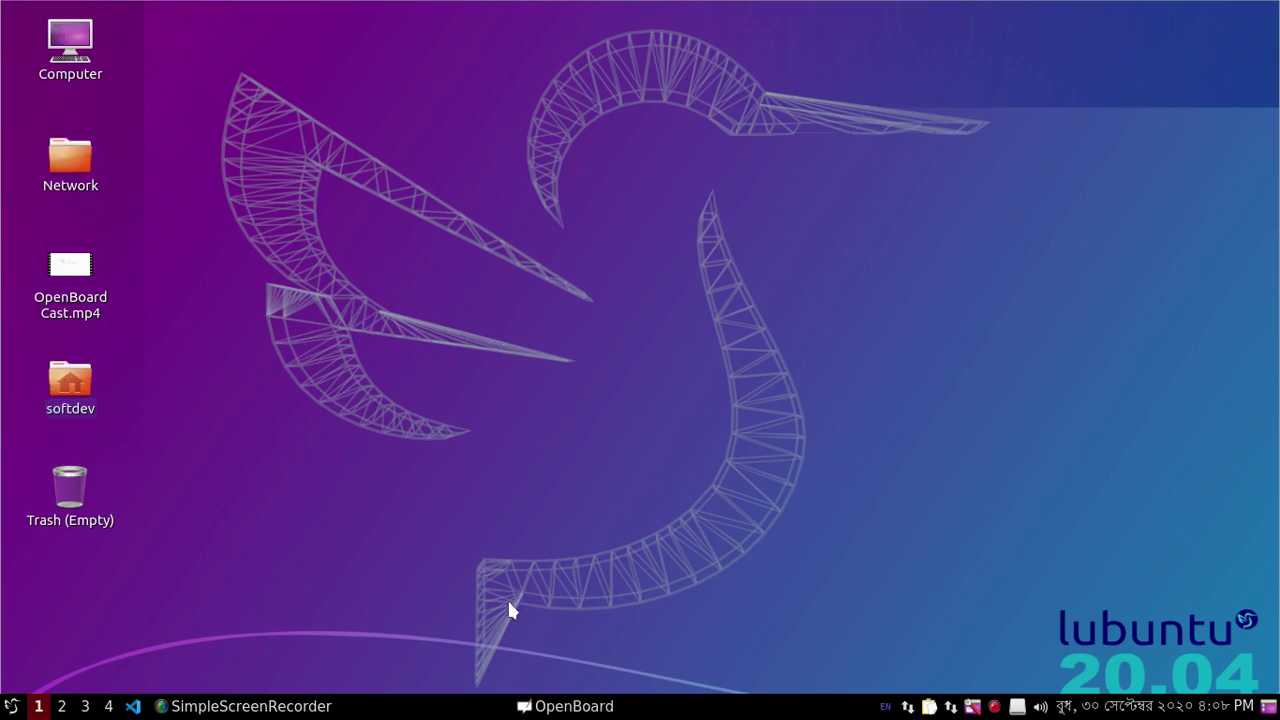
click(67, 278)
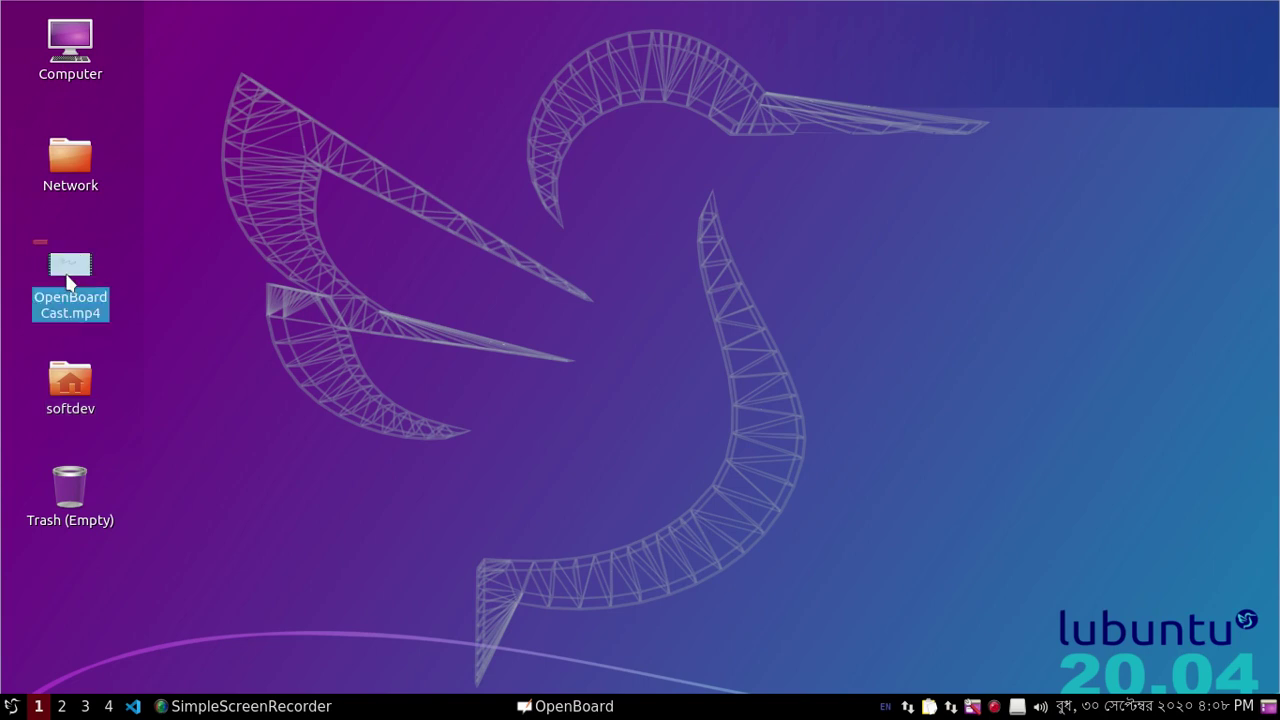
double_click(67, 282)
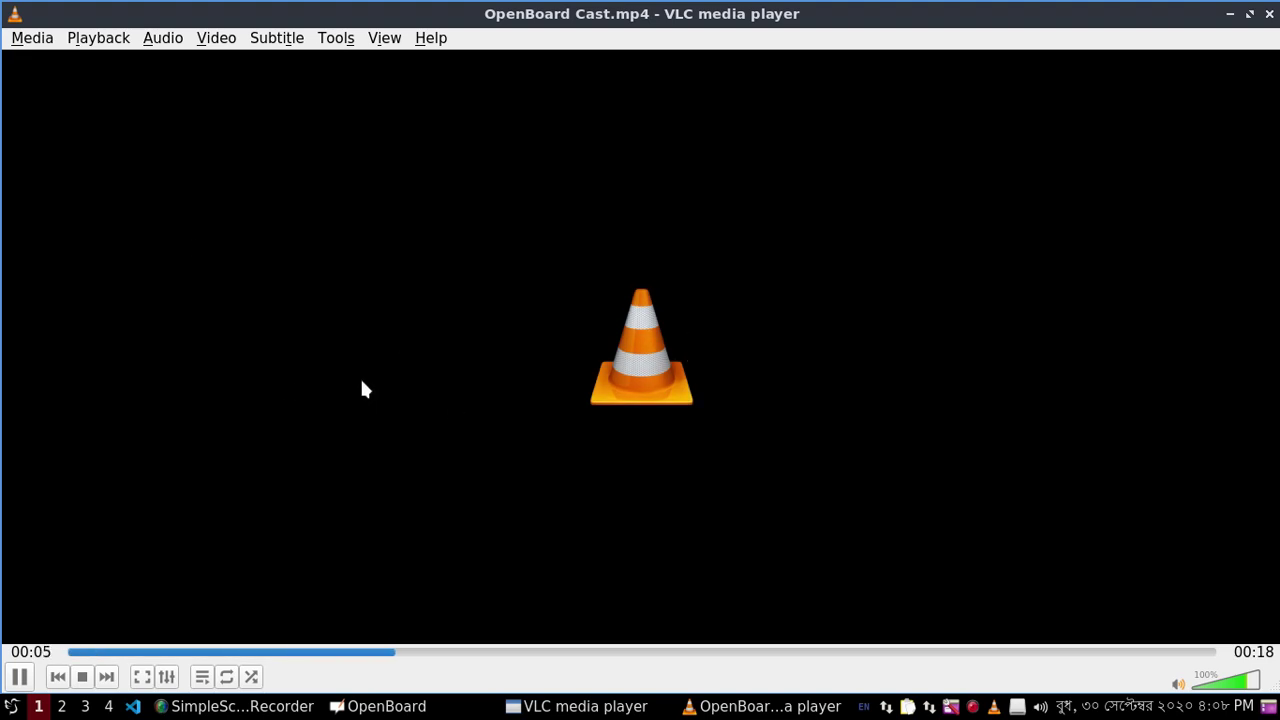
Close VLC and bring the scribbled OpenBoard board back to the front.
click(1269, 13)
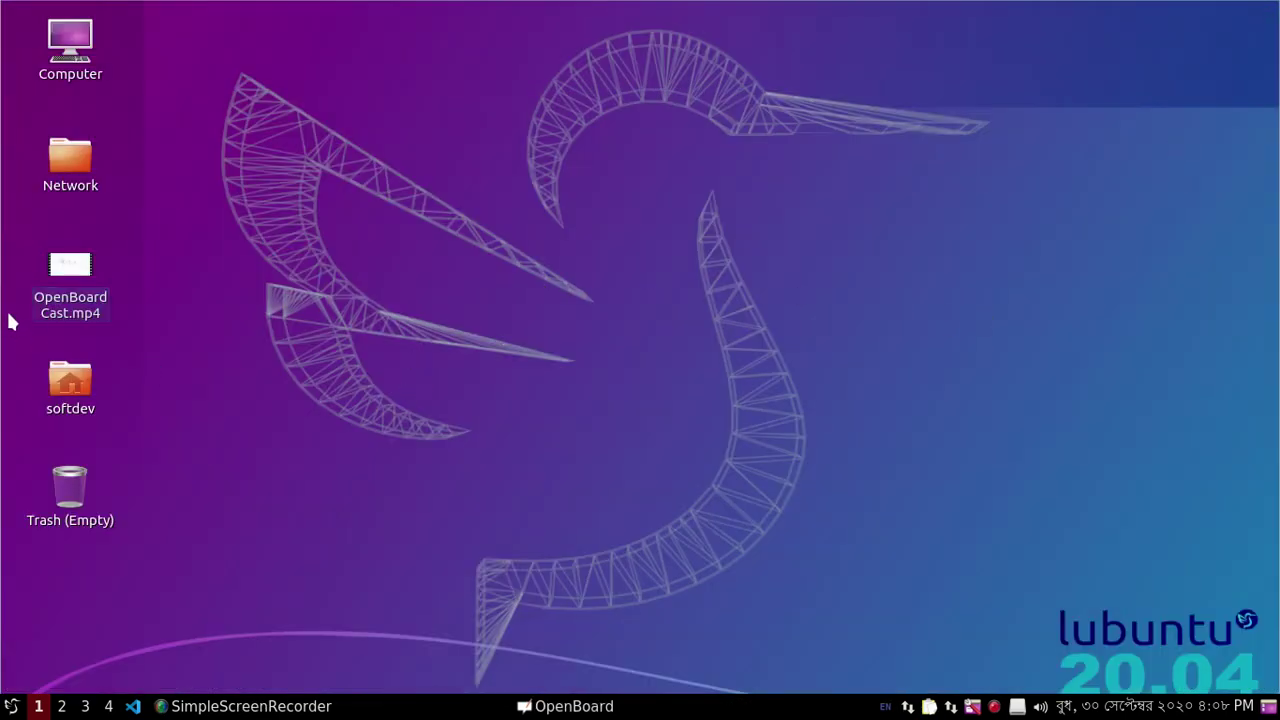
click(57, 264)
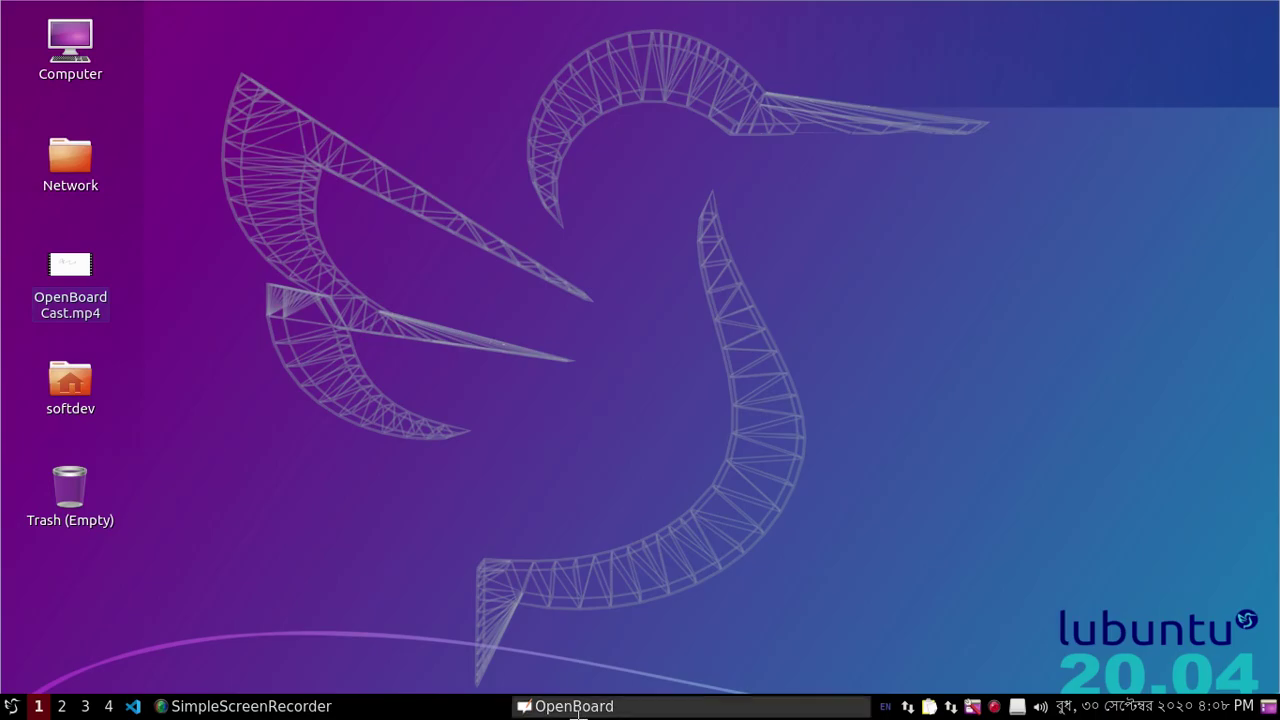
click(570, 706)
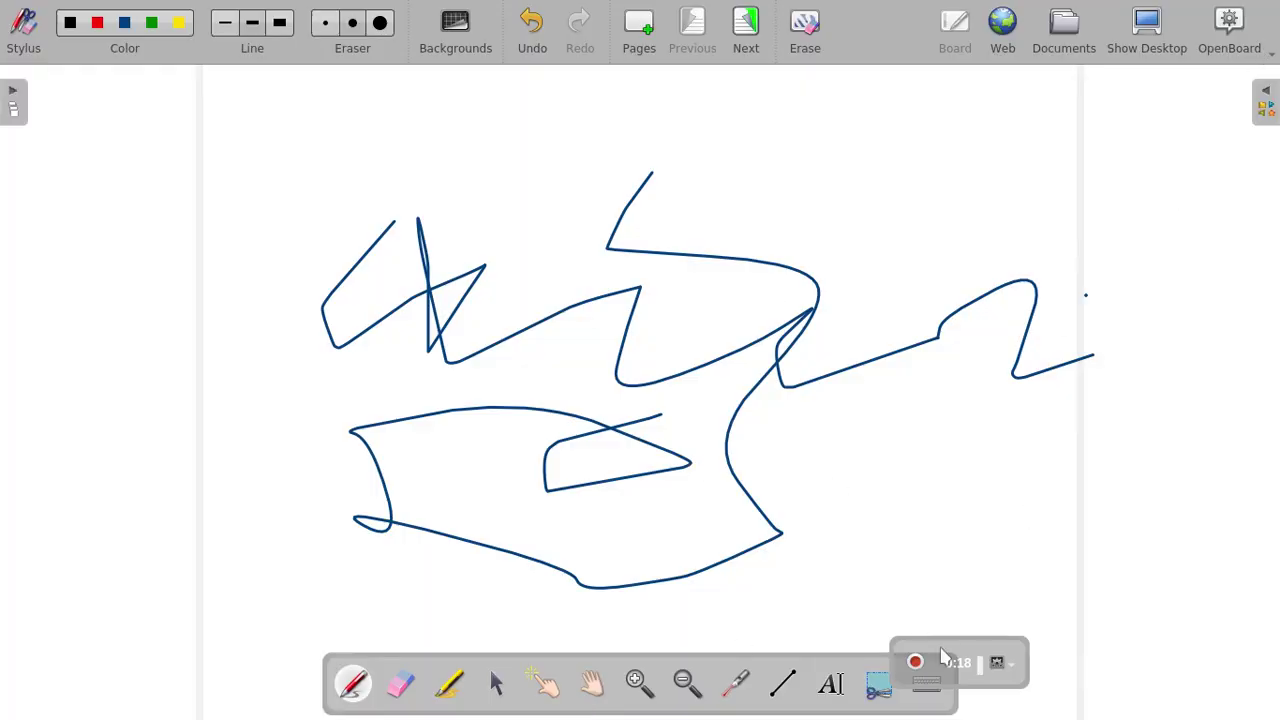
Open OpenBoard's main menu.
click(1231, 34)
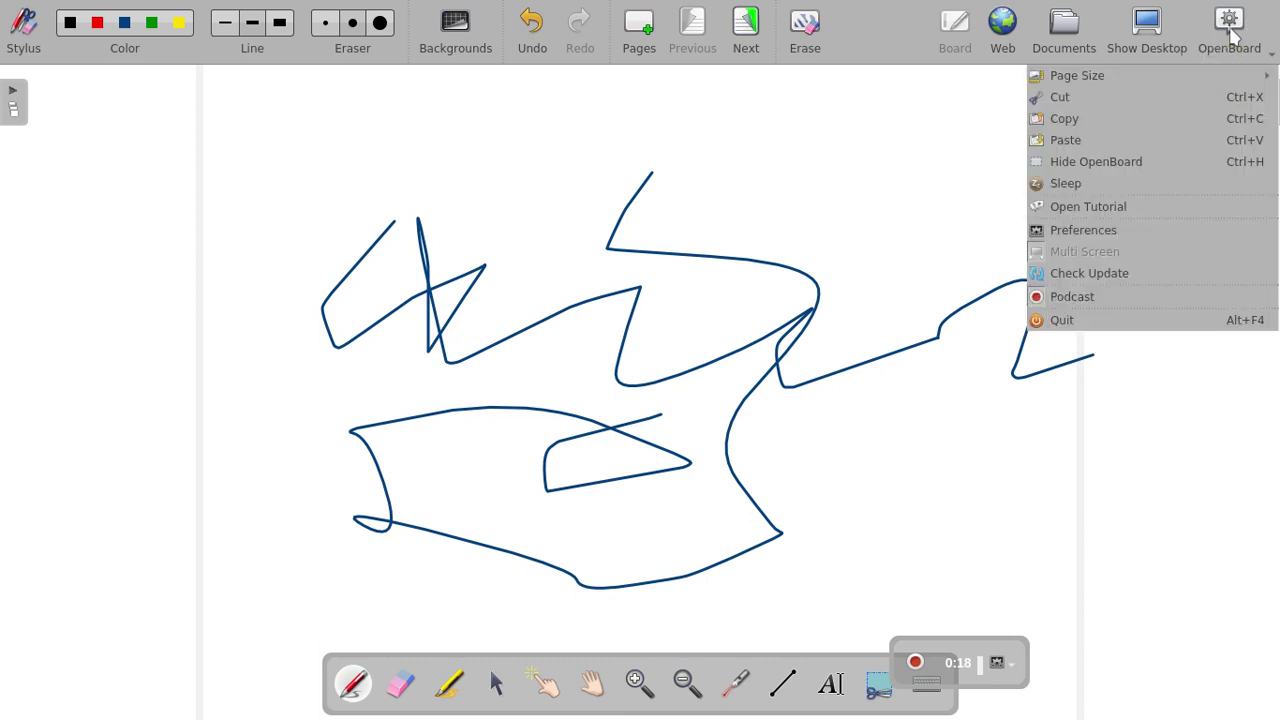
click(1231, 34)
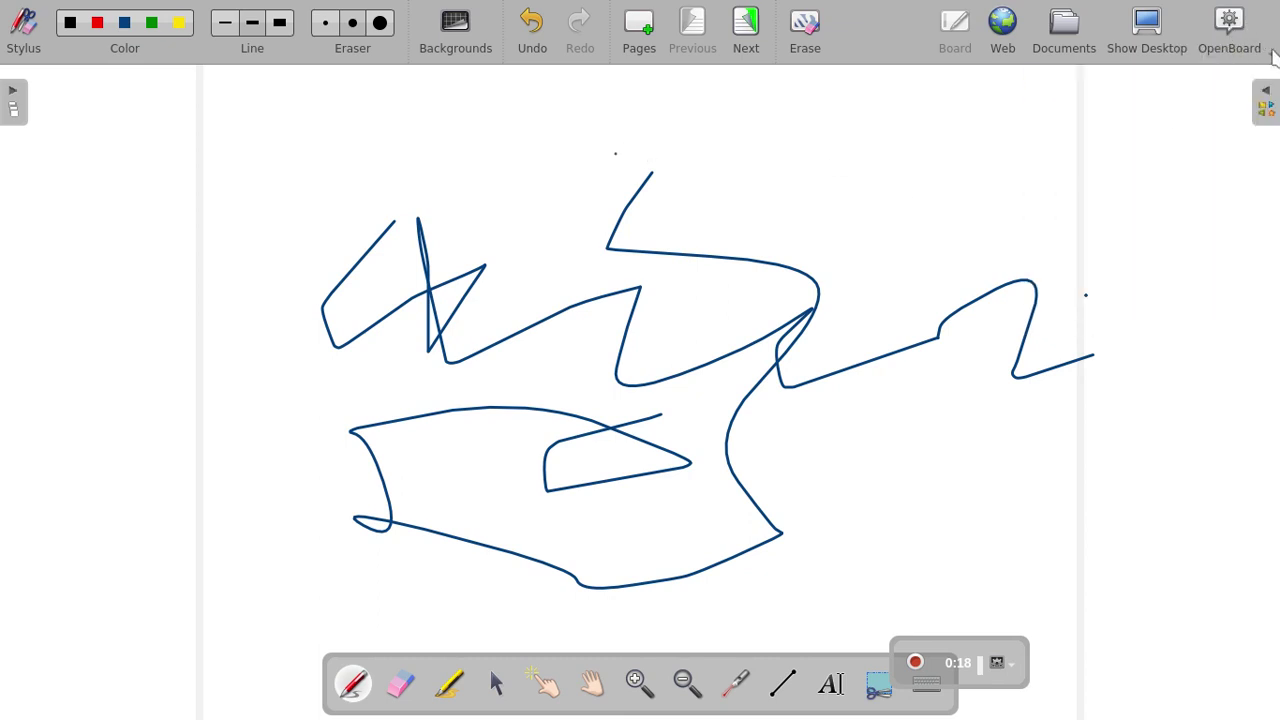
click(1273, 49)
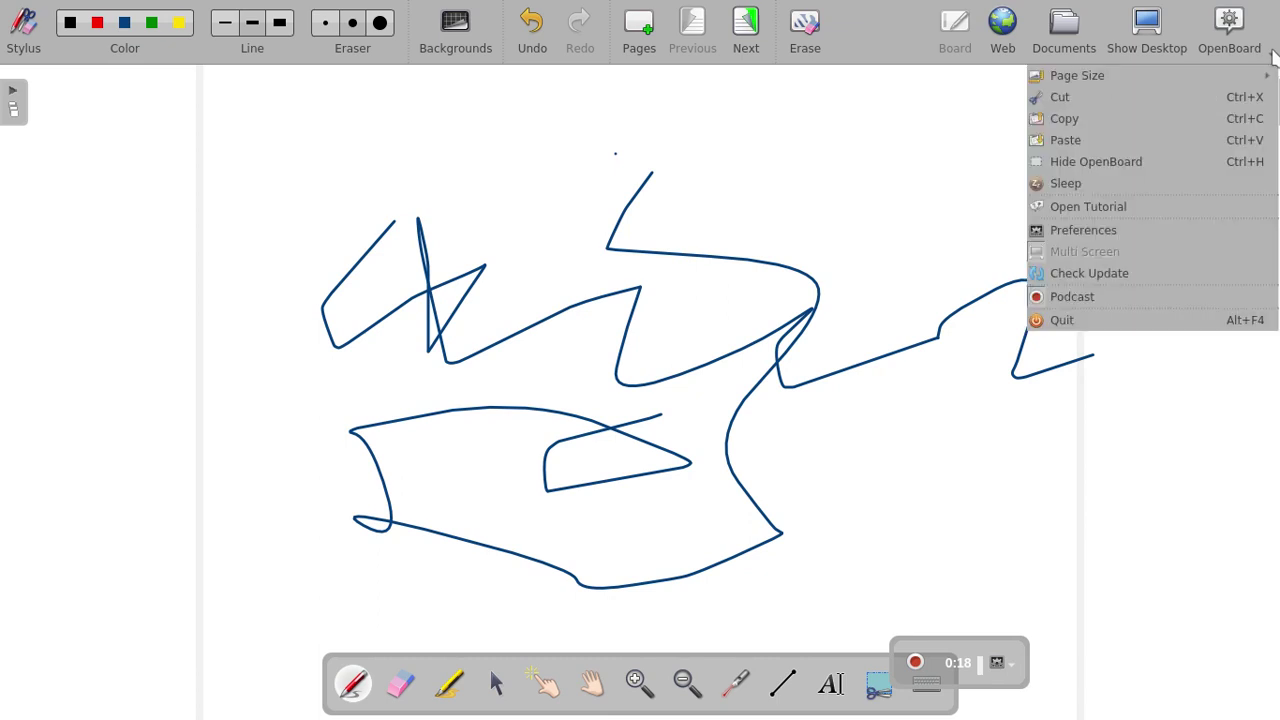